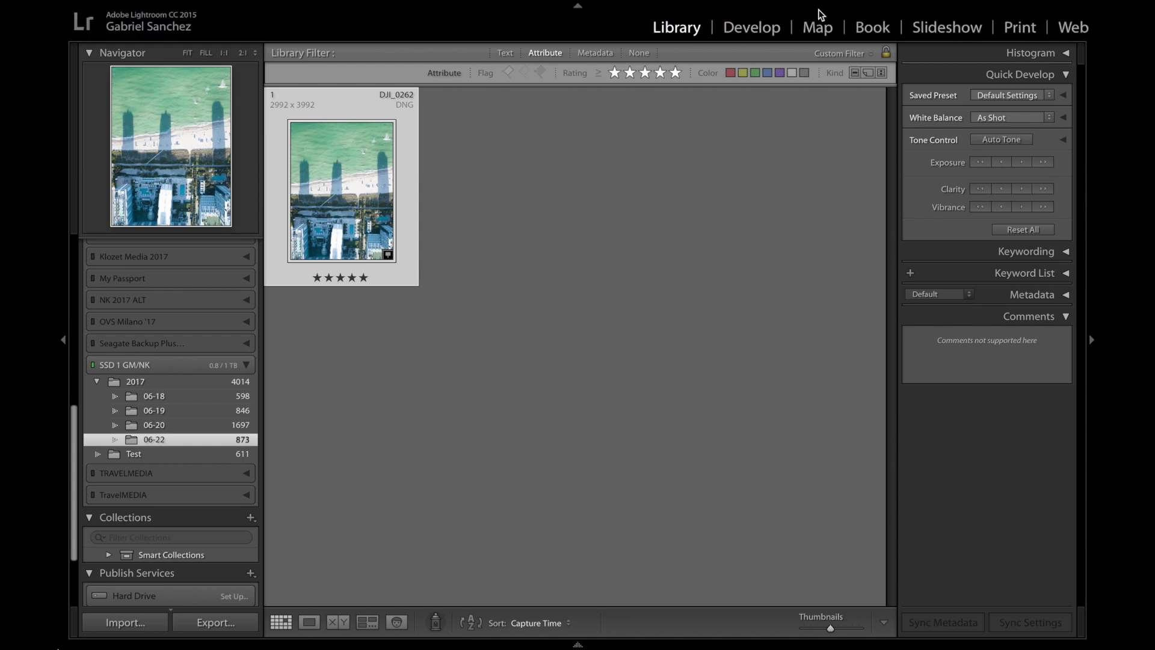
# - Open DJI_0262 in Develop and zoom to 1:1 on the beach and dunes
pyautogui.click(754, 28)
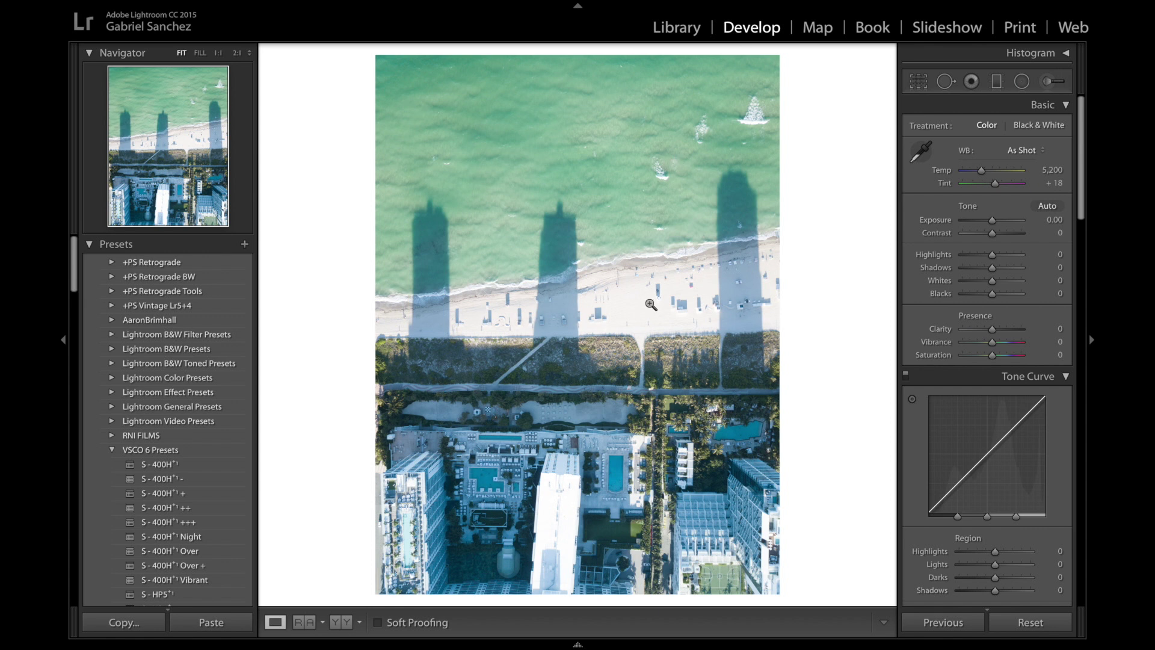
pyautogui.click(651, 305)
pyautogui.moveTo(608, 376); pyautogui.dragTo(615, 332)
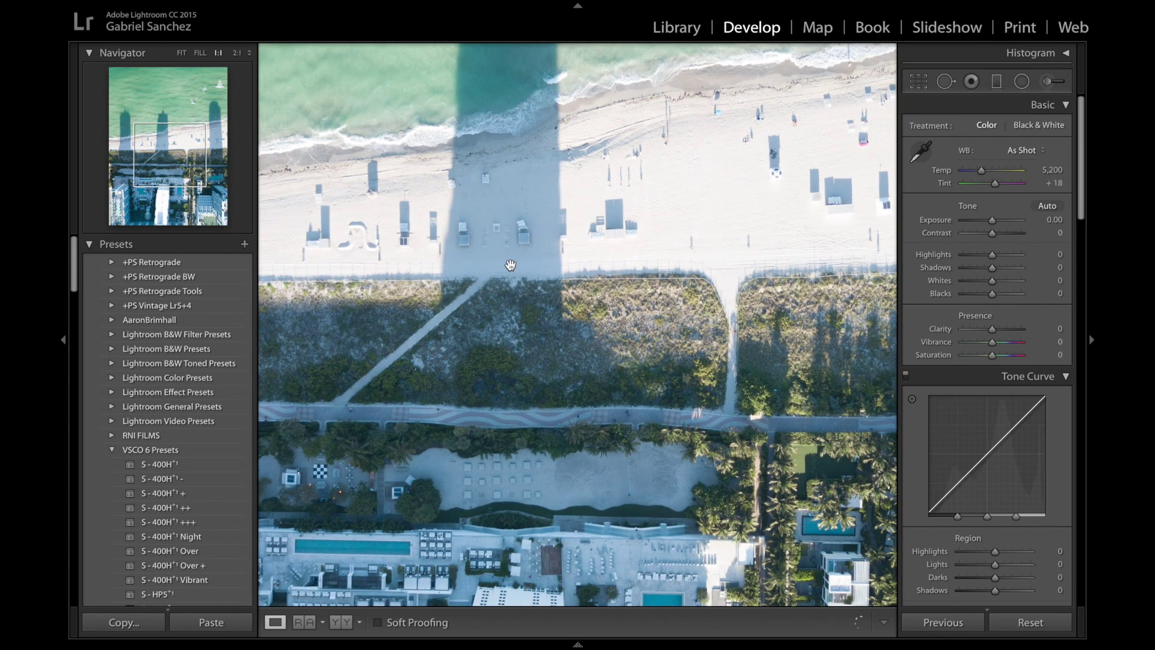
pyautogui.scroll(-5, 614, 333)
pyautogui.scroll(-3, 625, 347)
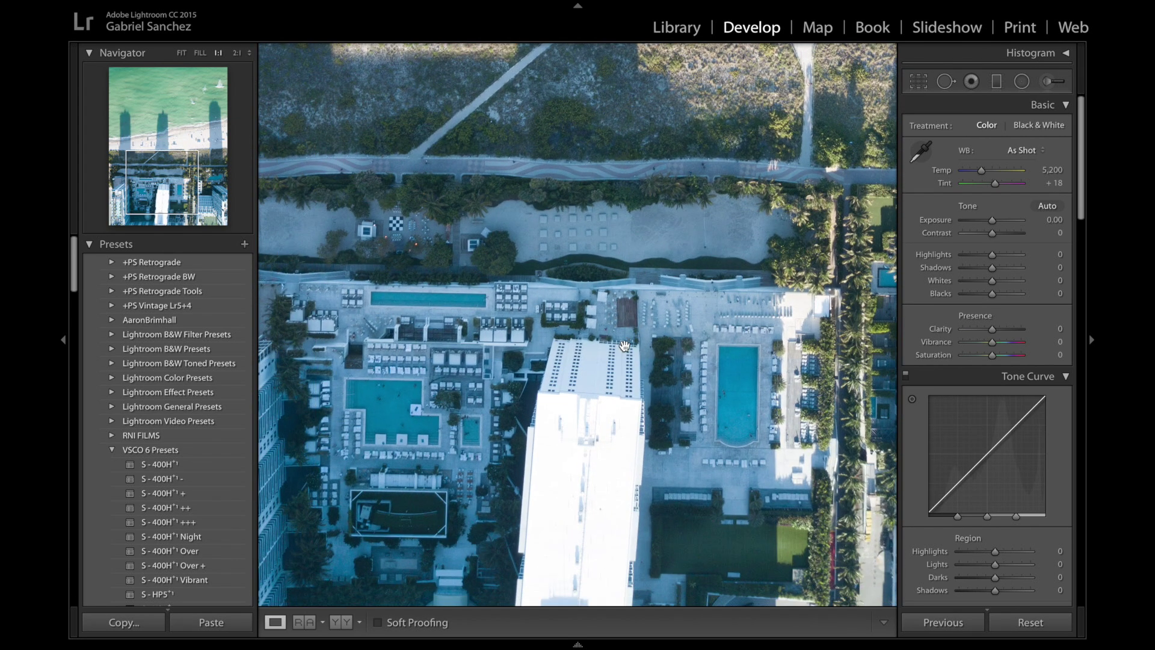
# - Pan across the hotels, pool and beach road at 1:1, then zoom back out
pyautogui.moveTo(400, 369); pyautogui.dragTo(459, 258)
pyautogui.moveTo(349, 301); pyautogui.dragTo(528, 297)
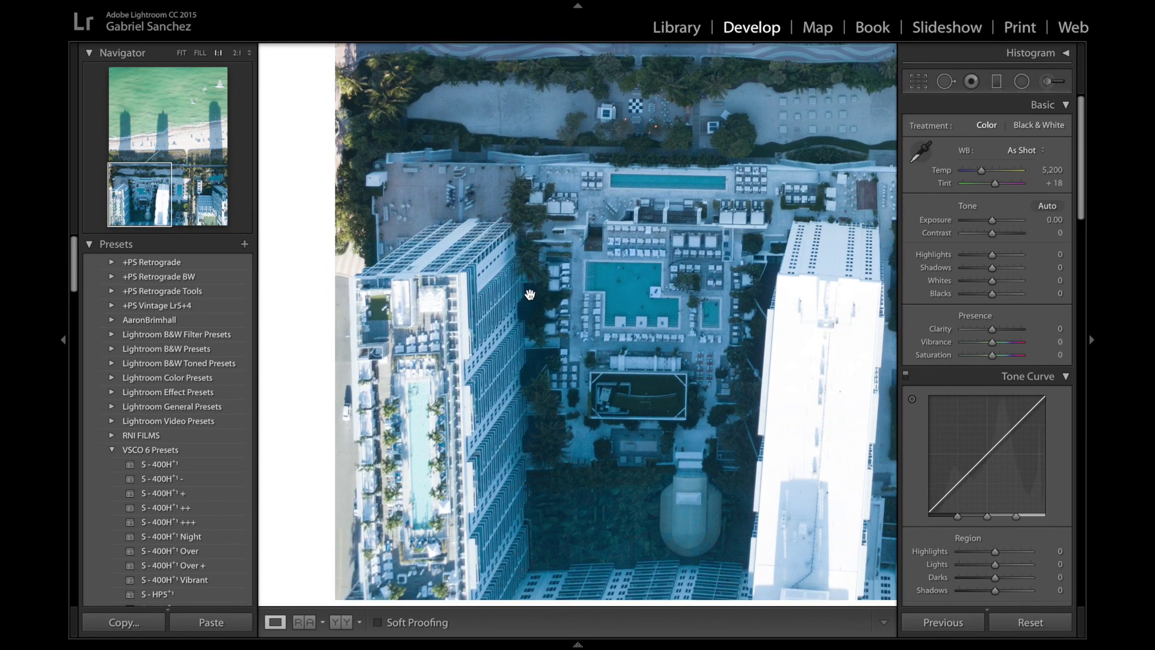
pyautogui.moveTo(454, 397); pyautogui.dragTo(423, 239)
pyautogui.moveTo(452, 337); pyautogui.dragTo(278, 367)
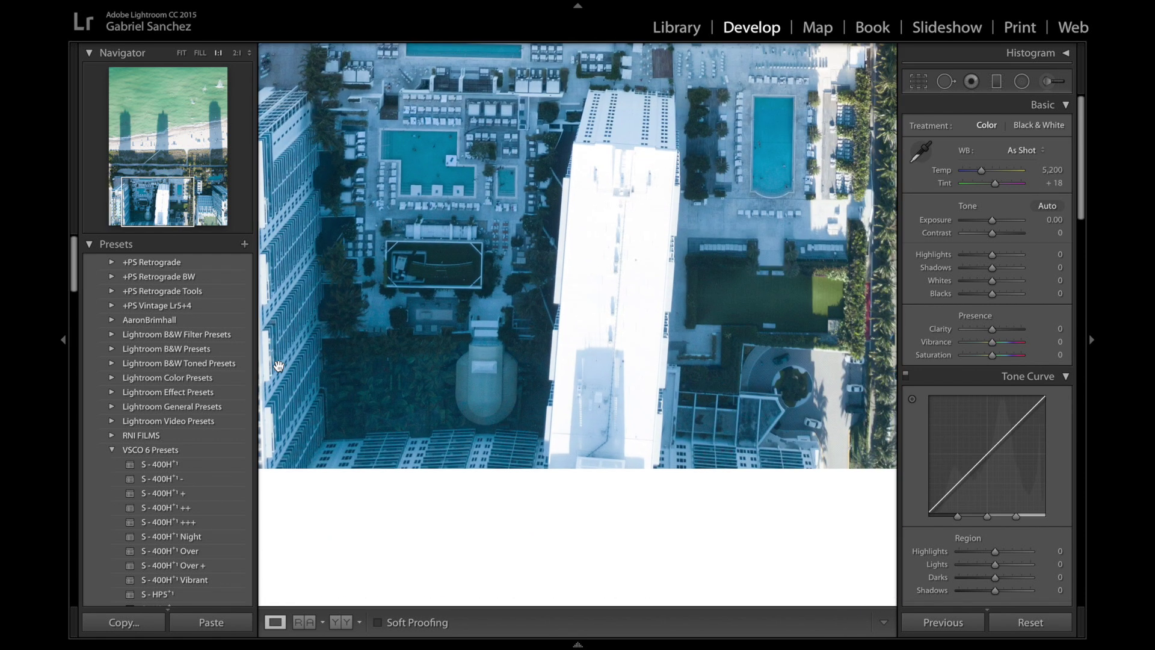
pyautogui.moveTo(560, 292); pyautogui.dragTo(369, 382)
pyautogui.moveTo(666, 231); pyautogui.dragTo(516, 339)
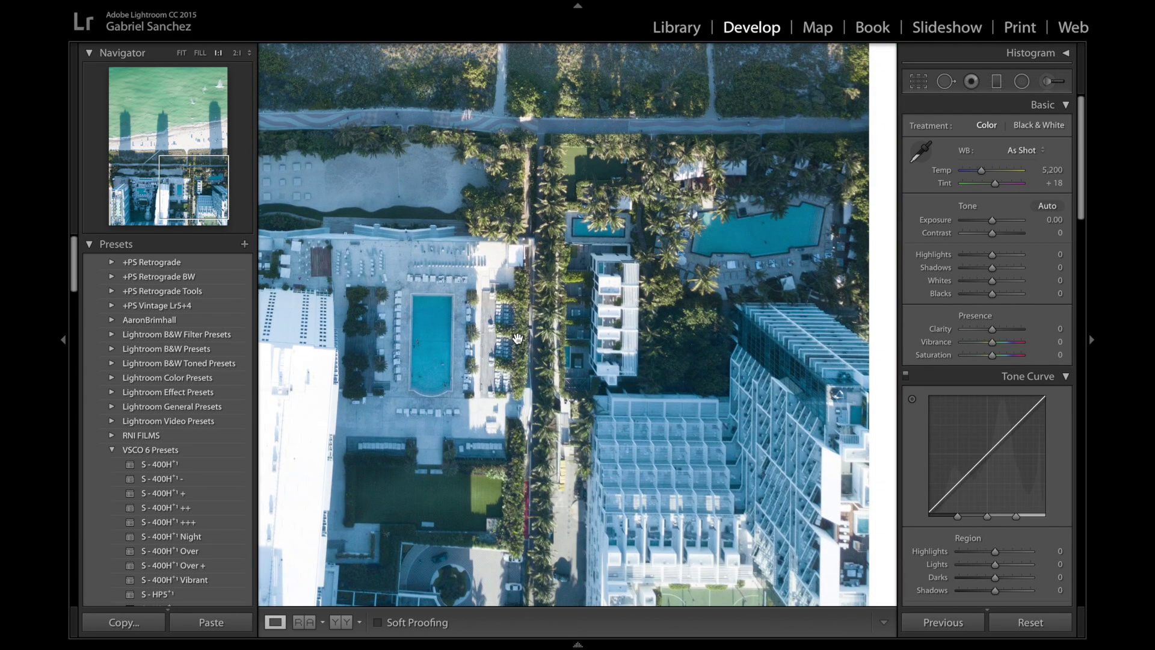
pyautogui.moveTo(571, 273); pyautogui.dragTo(572, 395)
pyautogui.moveTo(516, 246); pyautogui.dragTo(686, 333)
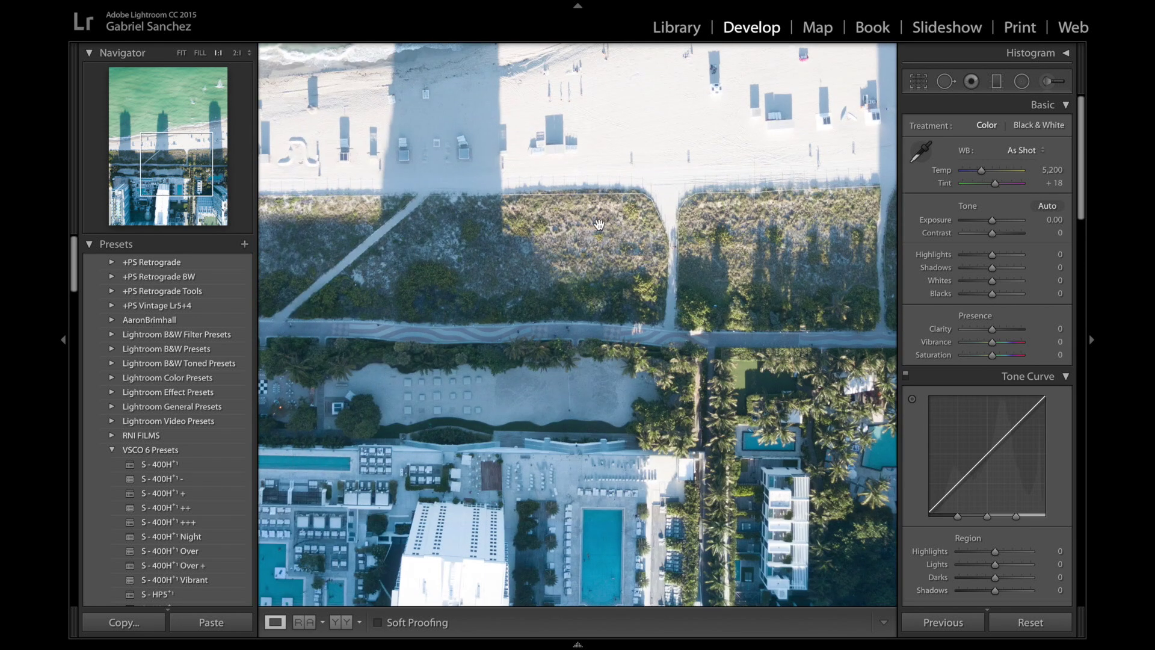
pyautogui.moveTo(599, 224); pyautogui.dragTo(613, 372)
pyautogui.click(613, 373)
# - Fit the photo in view and rotate it about -0.3° to level it
pyautogui.hotkey('ctrl', '-')
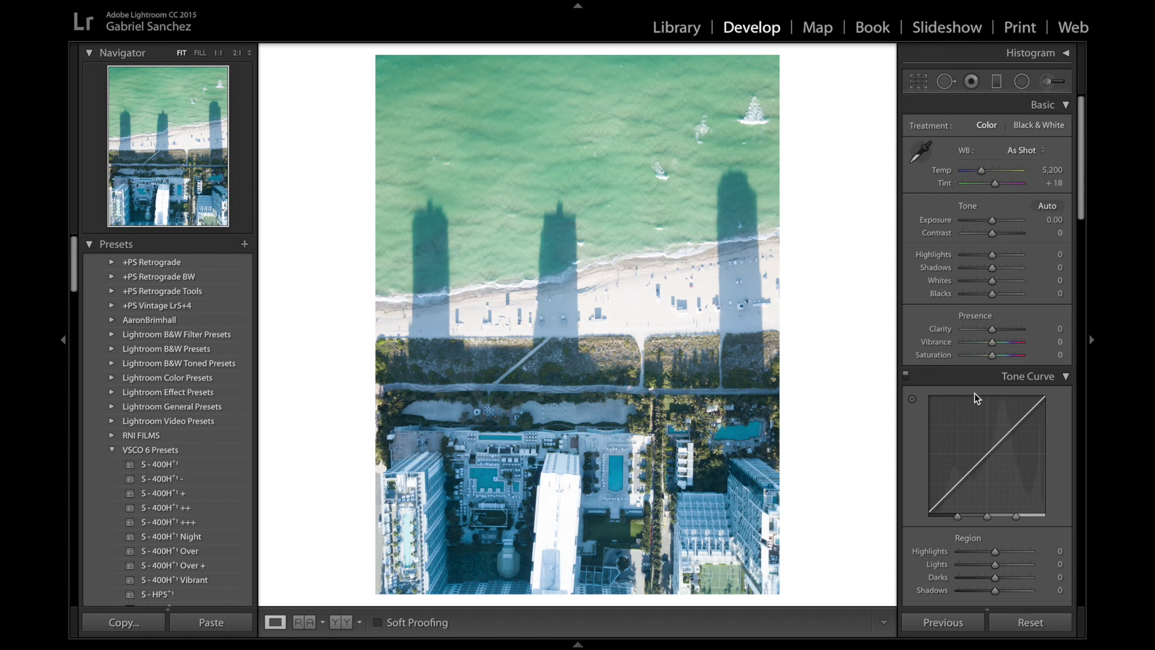
pyautogui.click(918, 82)
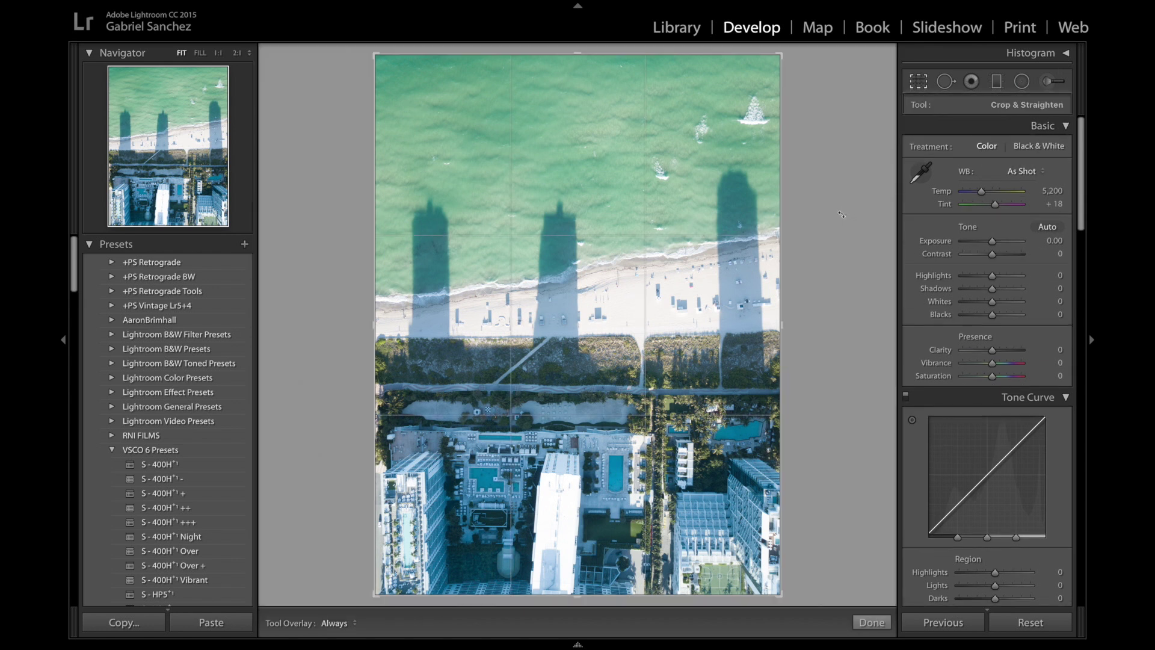
pyautogui.moveTo(822, 284); pyautogui.dragTo(822, 295)
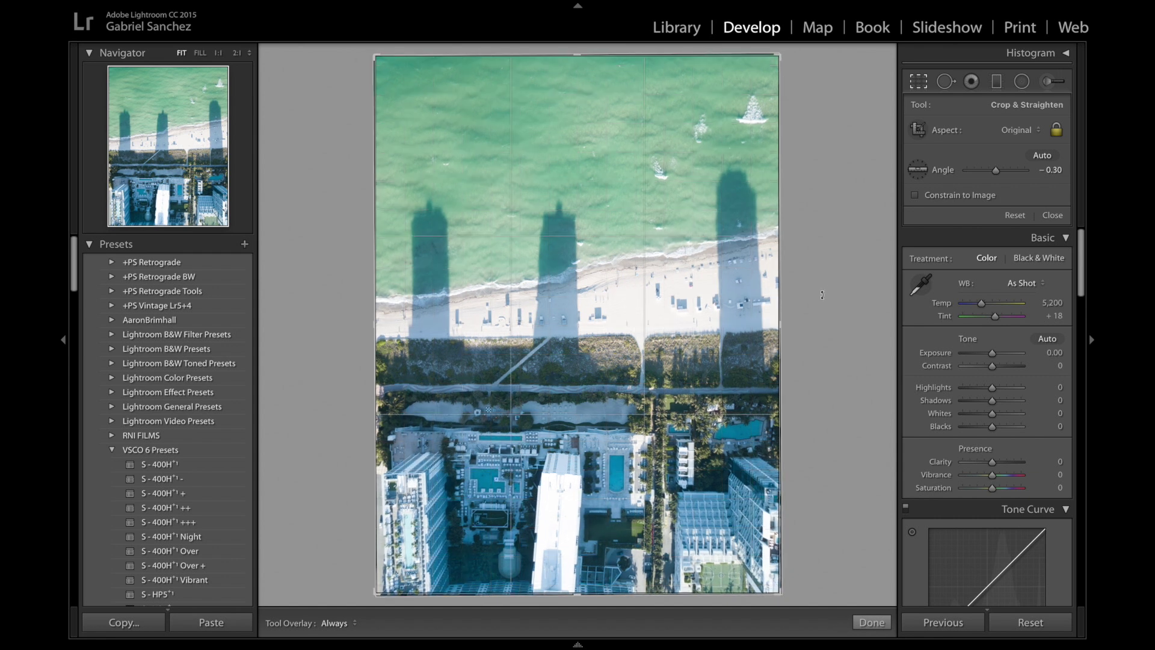
pyautogui.click(876, 622)
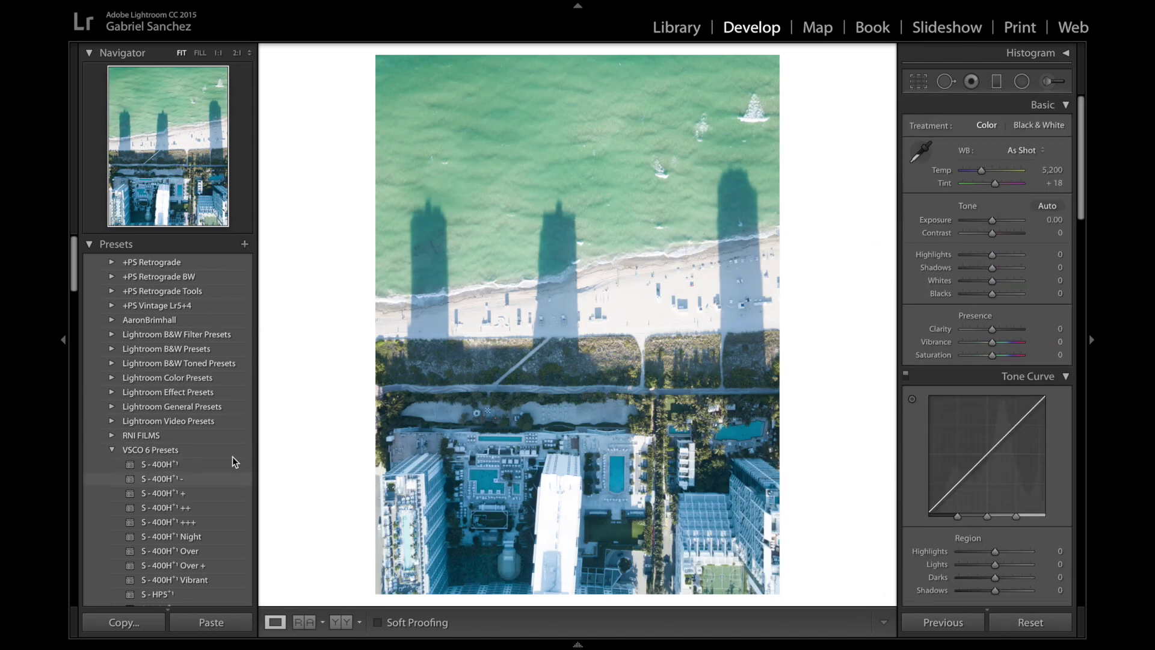
# - Apply the 'S - 400H' preset from the VSCO 6 Presets folder
pyautogui.scroll(-6, 178, 446)
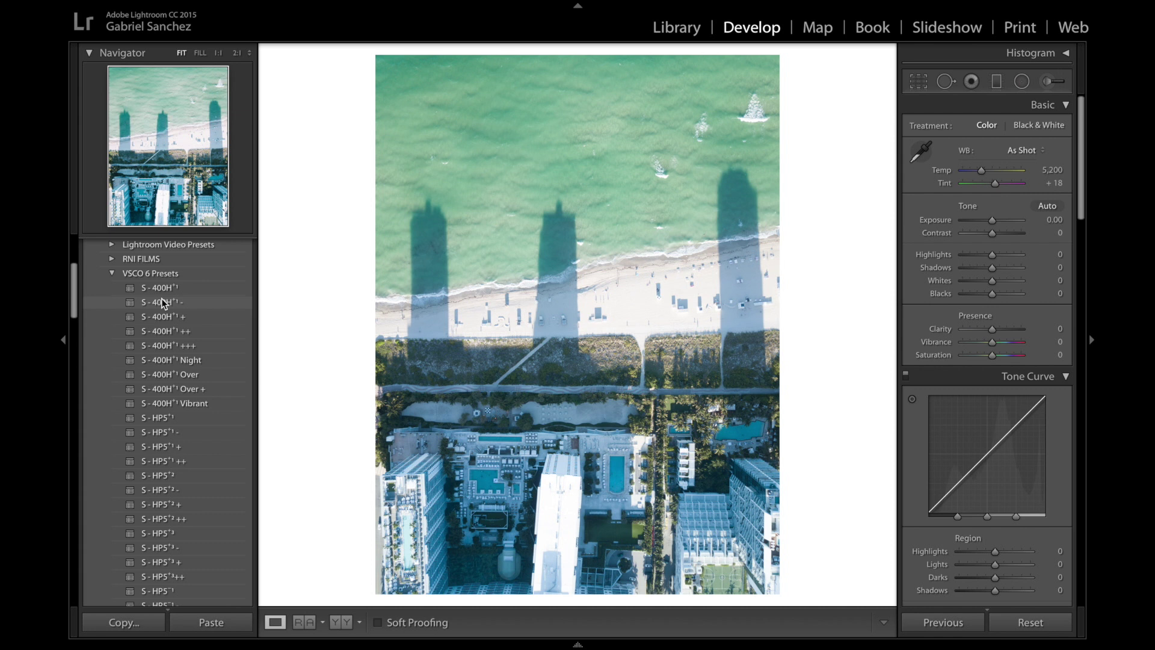
pyautogui.click(163, 290)
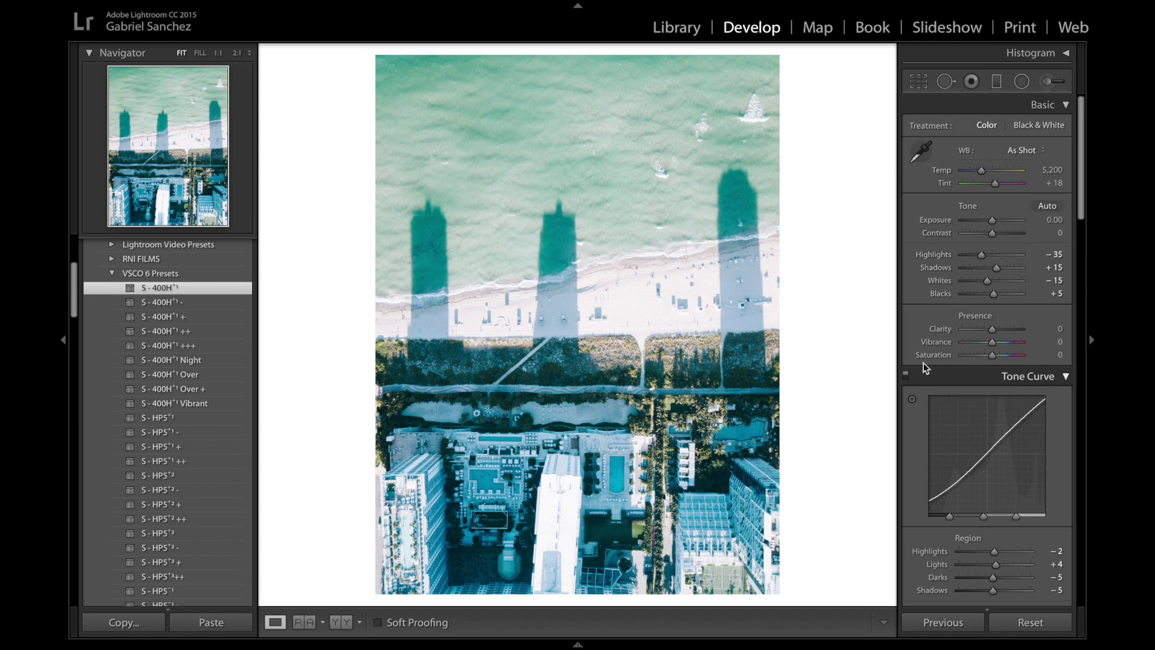
# - Lift Shadows to +79 and Clarity to +69, with Exposure -0.70 and Highlights -100
pyautogui.scroll(-7, 994, 224)
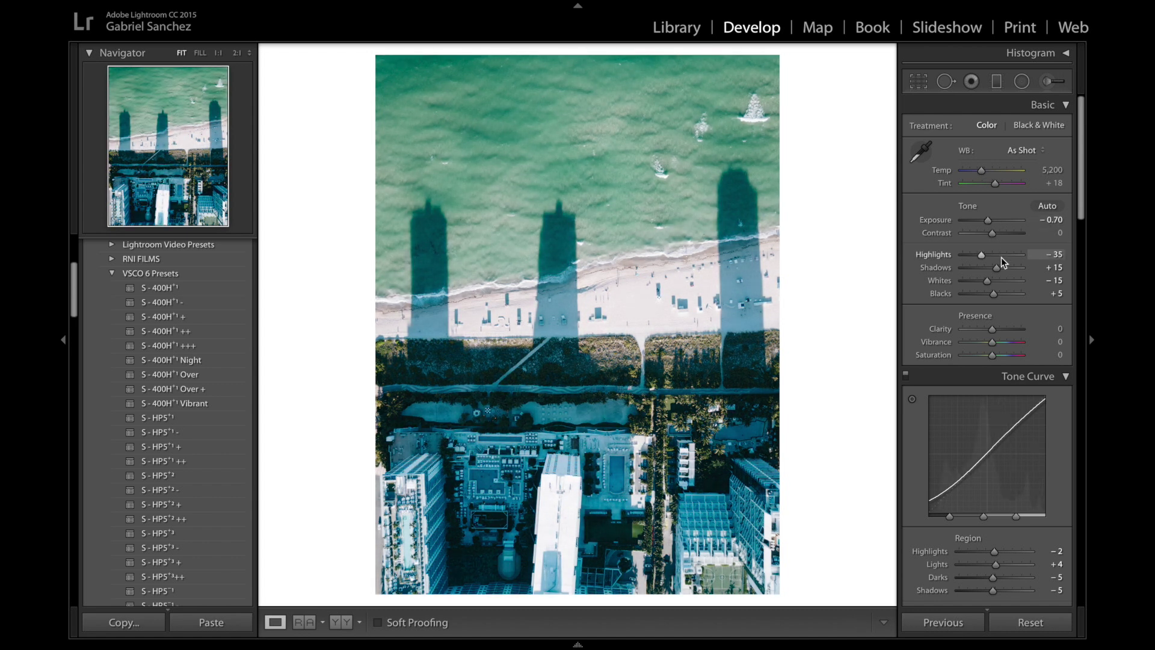
pyautogui.moveTo(997, 274); pyautogui.dragTo(964, 262)
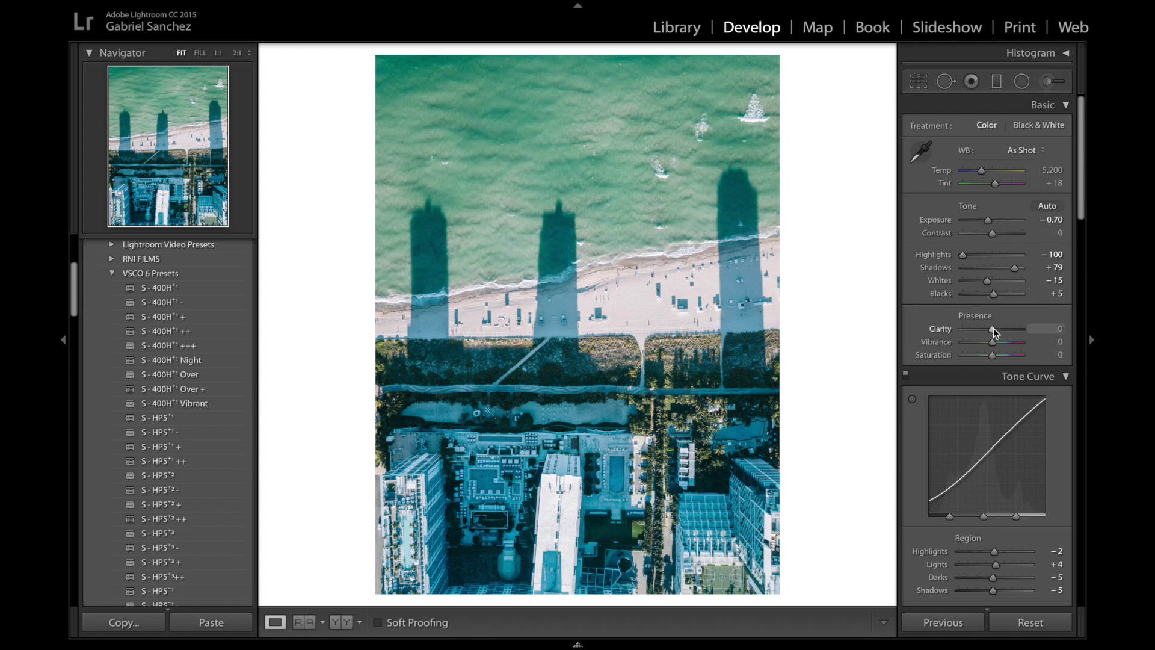
pyautogui.moveTo(994, 332); pyautogui.dragTo(1010, 332)
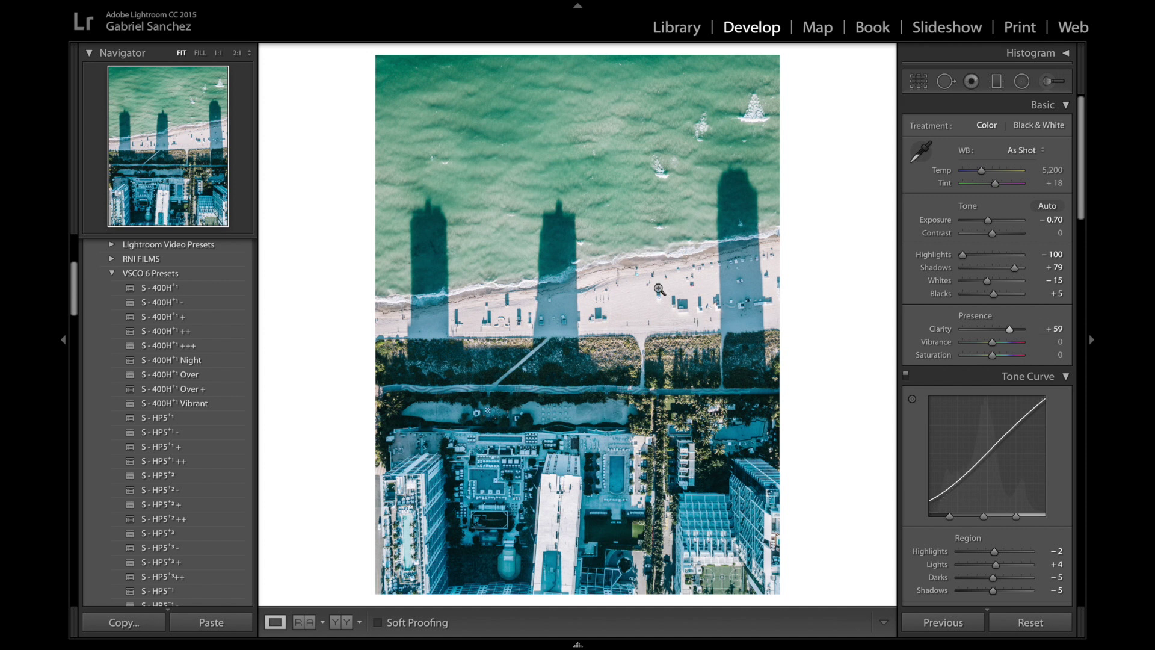
pyautogui.moveTo(1012, 336); pyautogui.dragTo(1013, 337)
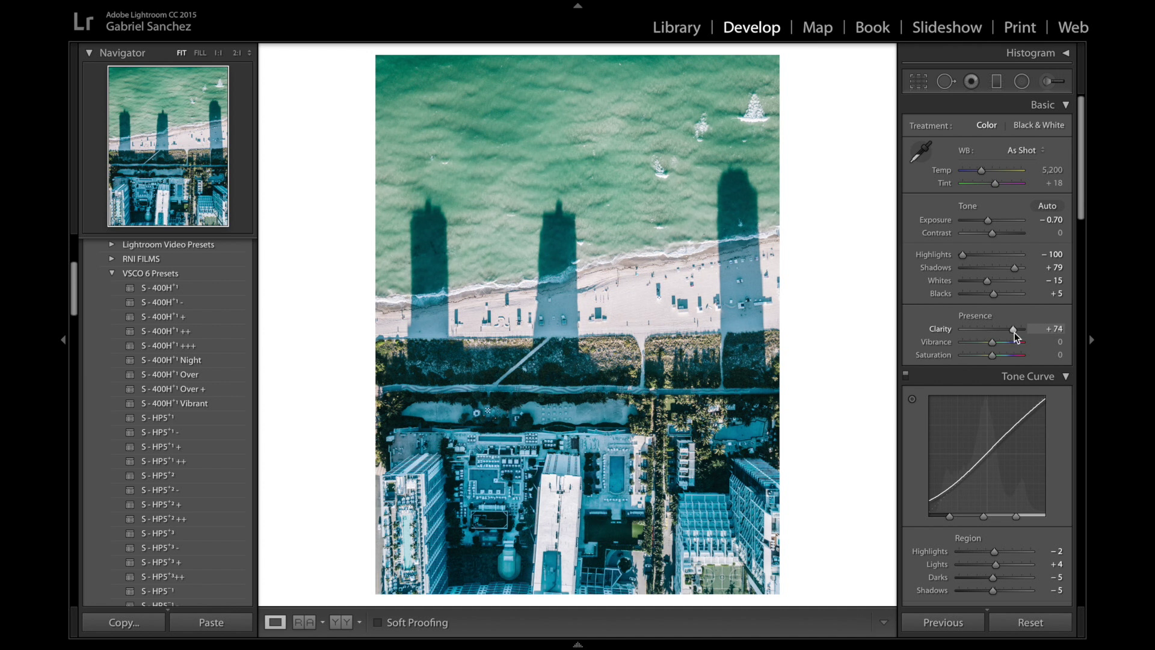
pyautogui.moveTo(1015, 337); pyautogui.dragTo(1012, 331)
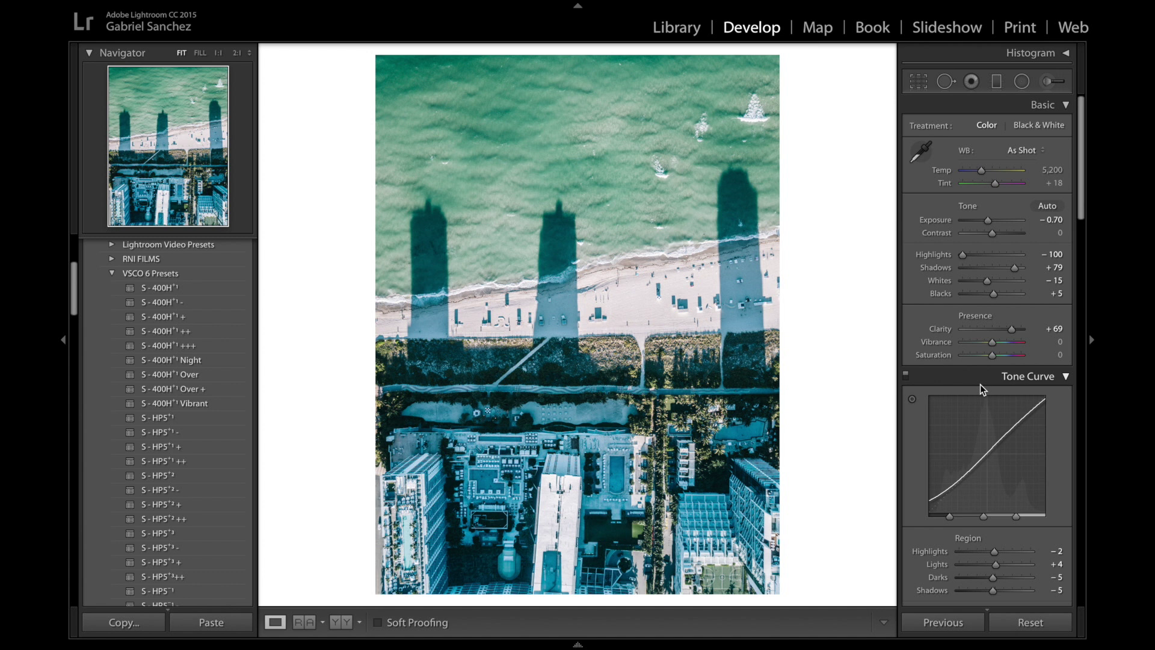
# - Set a Custom white balance of Temp 6,300 and Tint +23 in Basic
pyautogui.scroll(-1, 981, 385)
pyautogui.scroll(-10, 981, 385)
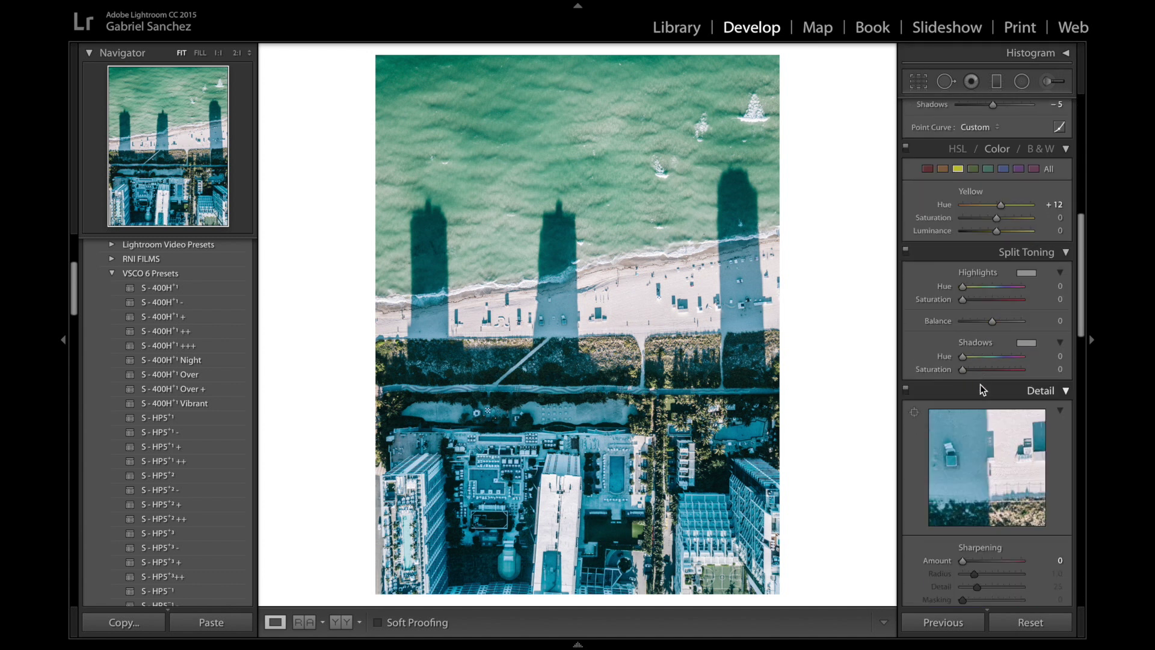
pyautogui.scroll(-3, 981, 389)
pyautogui.scroll(5, 980, 388)
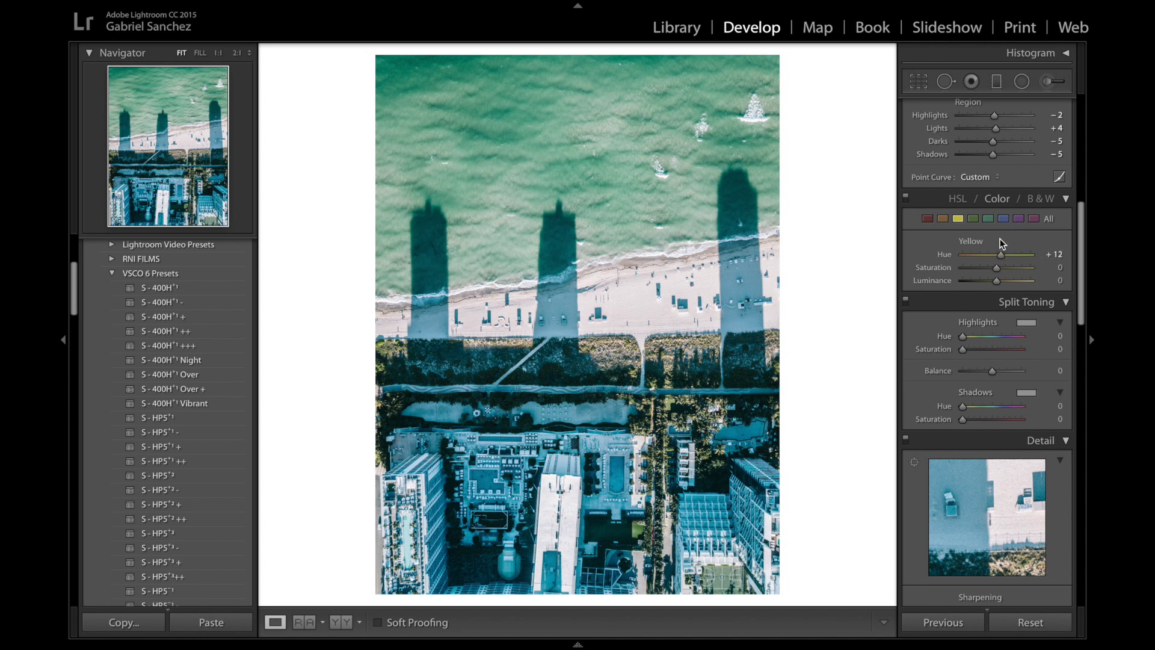
pyautogui.scroll(10, 987, 229)
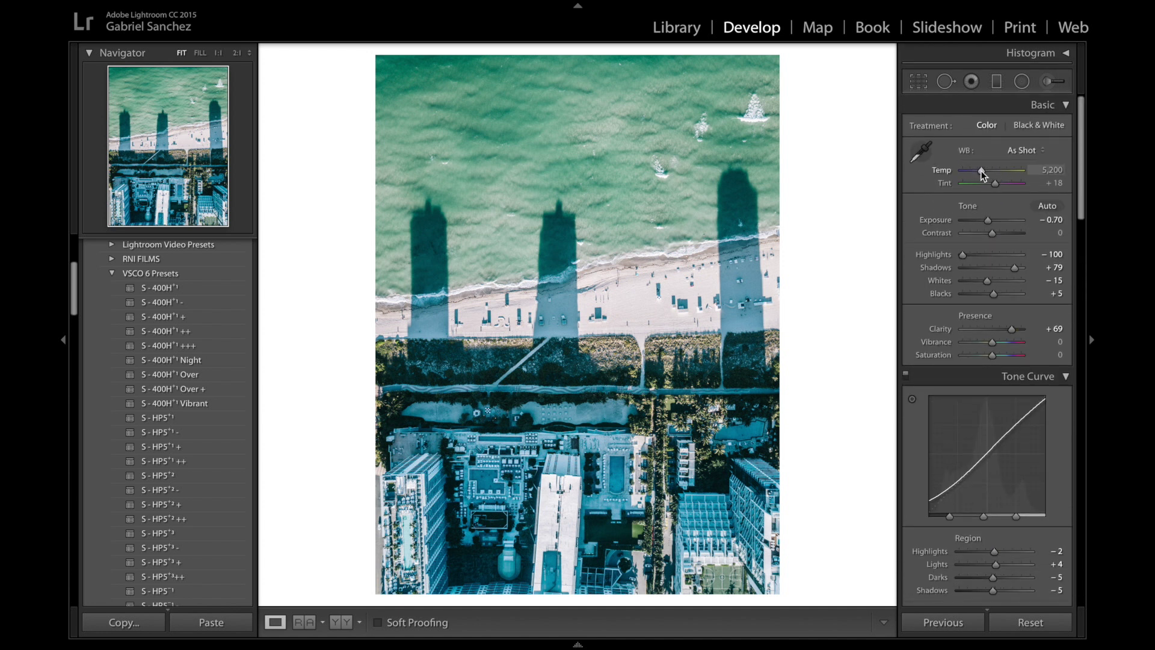
pyautogui.moveTo(981, 171); pyautogui.dragTo(983, 171)
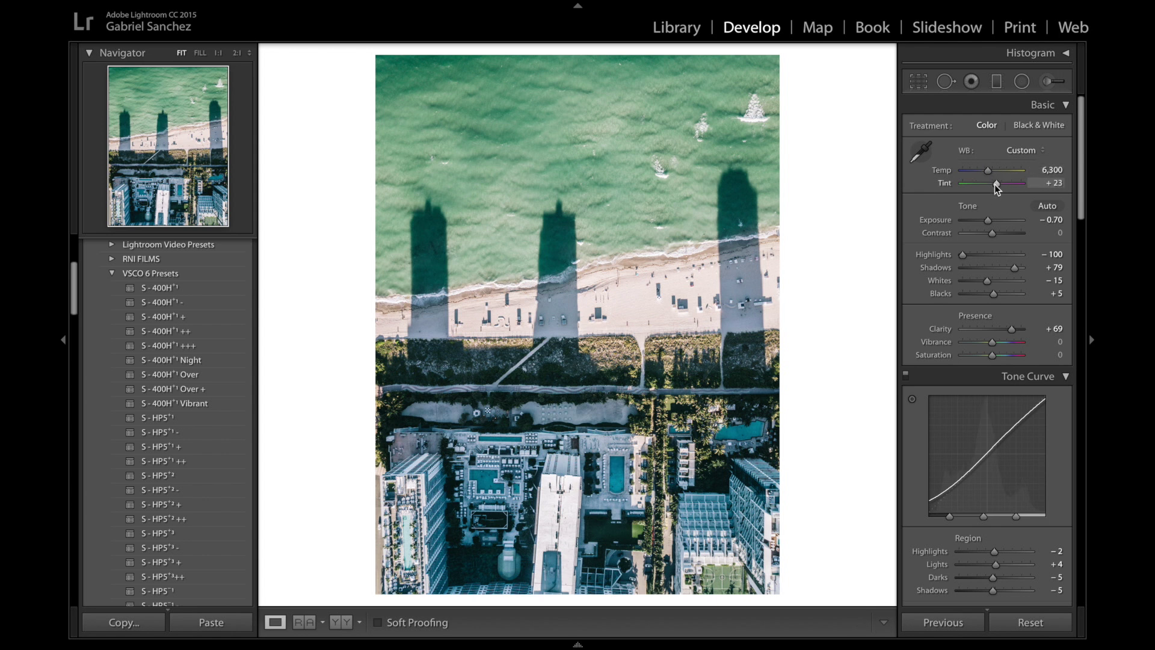
# - Enable Profile Corrections in Lens Corrections to apply the DJI Mavic Pro FC220 profile
pyautogui.scroll(-5, 993, 373)
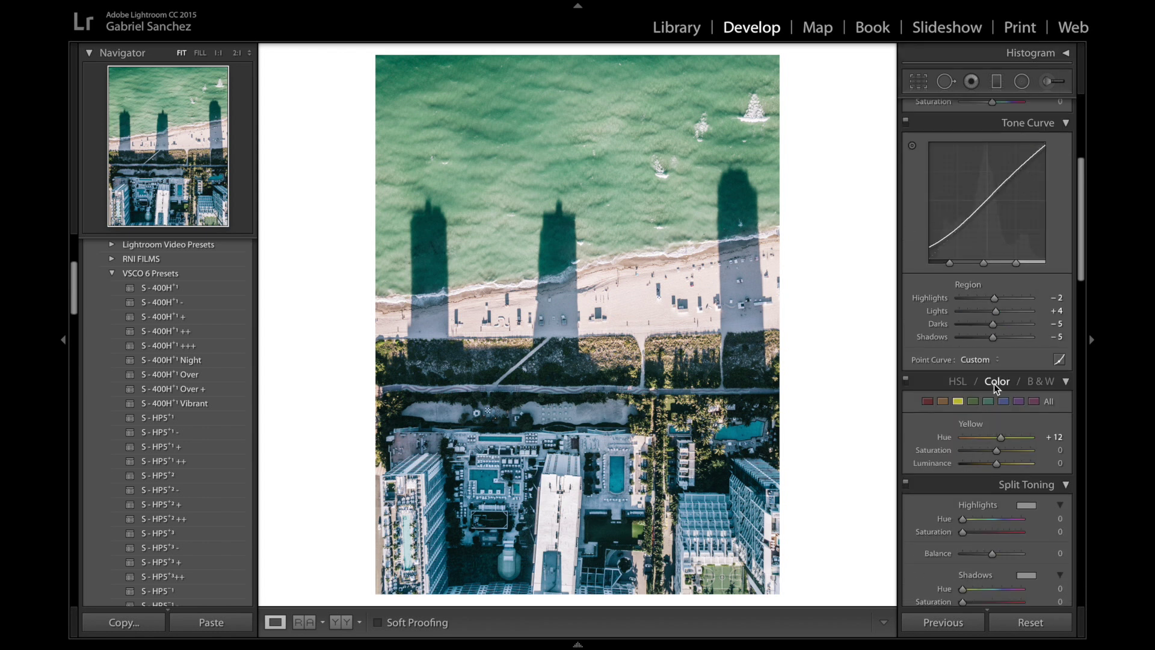
pyautogui.scroll(-8, 997, 388)
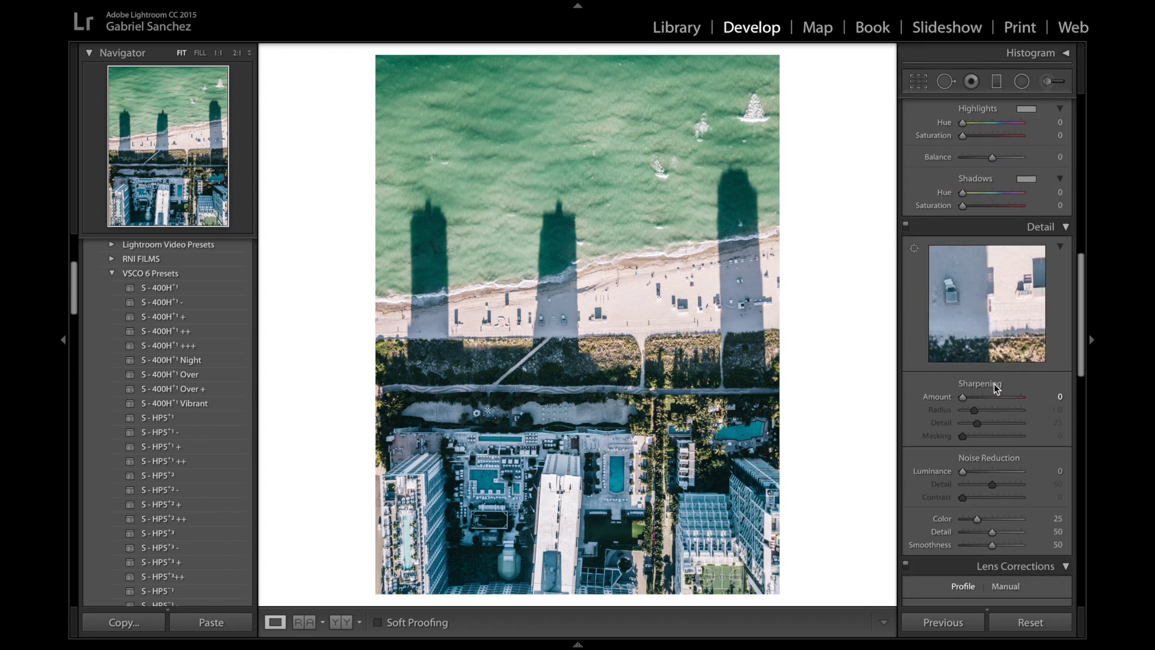
pyautogui.scroll(-6, 997, 388)
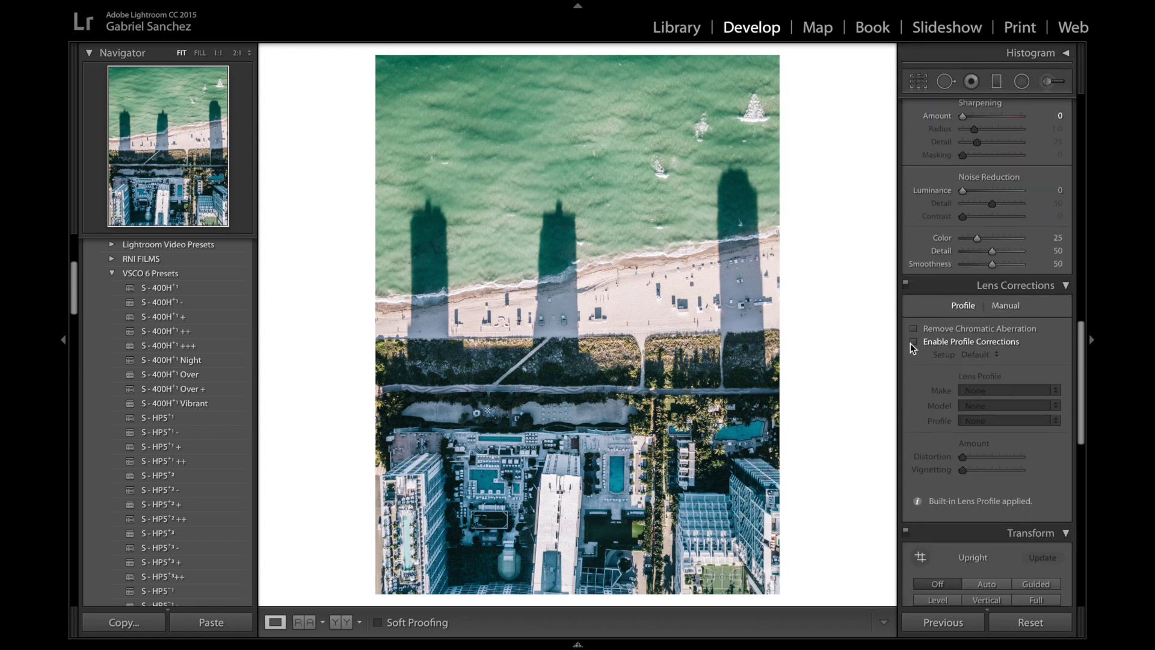
pyautogui.click(913, 341)
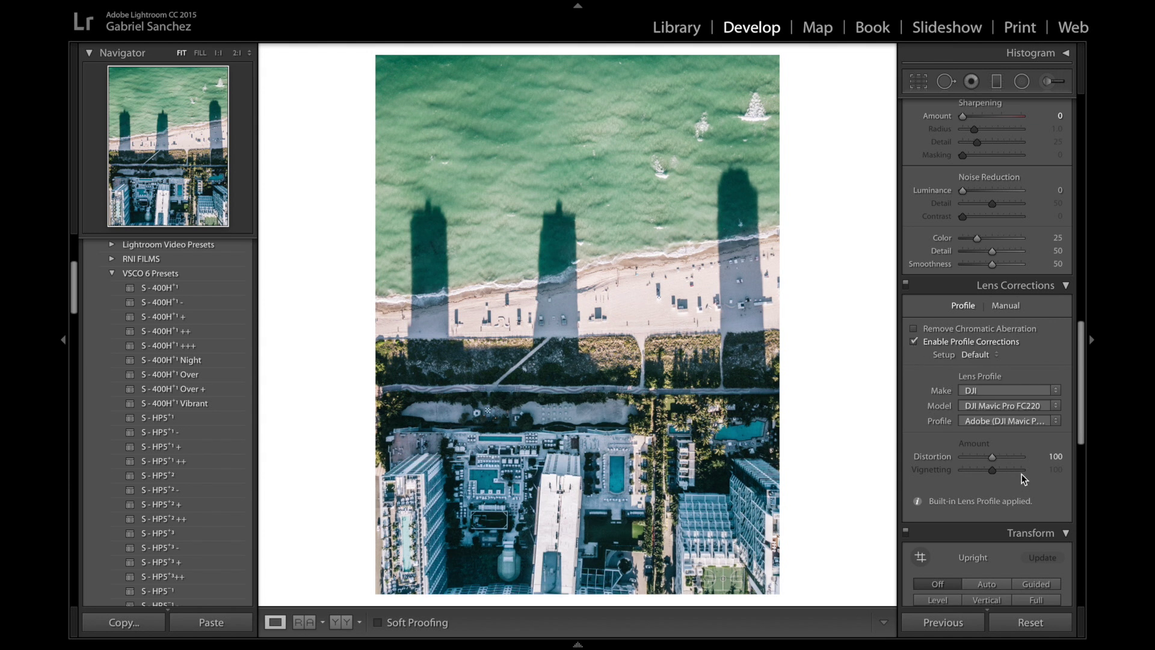
# - Toggle profile corrections off and on to compare, leaving them enabled
pyautogui.scroll(-2, 993, 372)
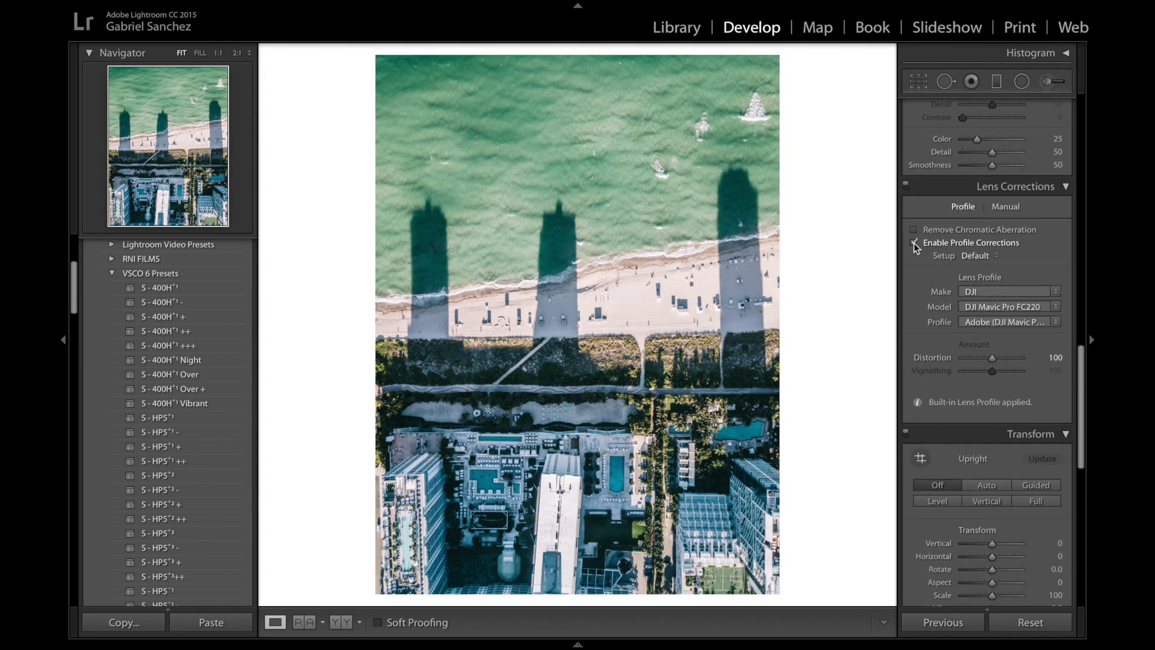
pyautogui.click(914, 243)
pyautogui.click(914, 243)
pyautogui.click(914, 243)
pyautogui.click(914, 243)
pyautogui.scroll(-3, 956, 436)
pyautogui.scroll(-5, 955, 435)
pyautogui.scroll(12, 955, 436)
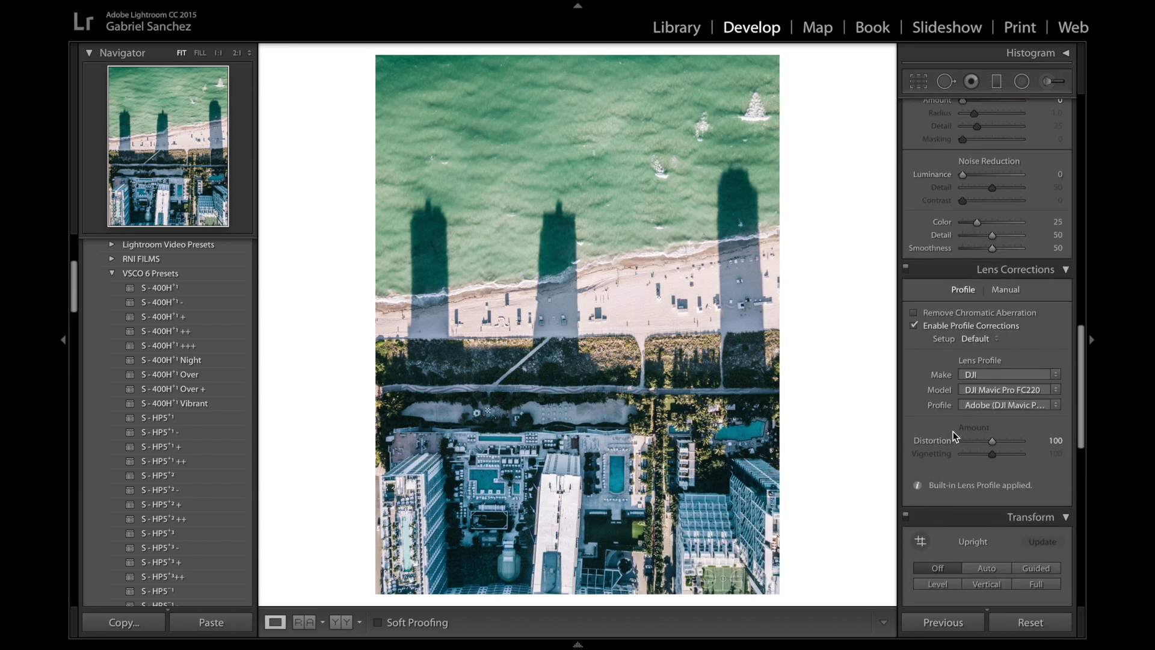
pyautogui.scroll(1, 955, 435)
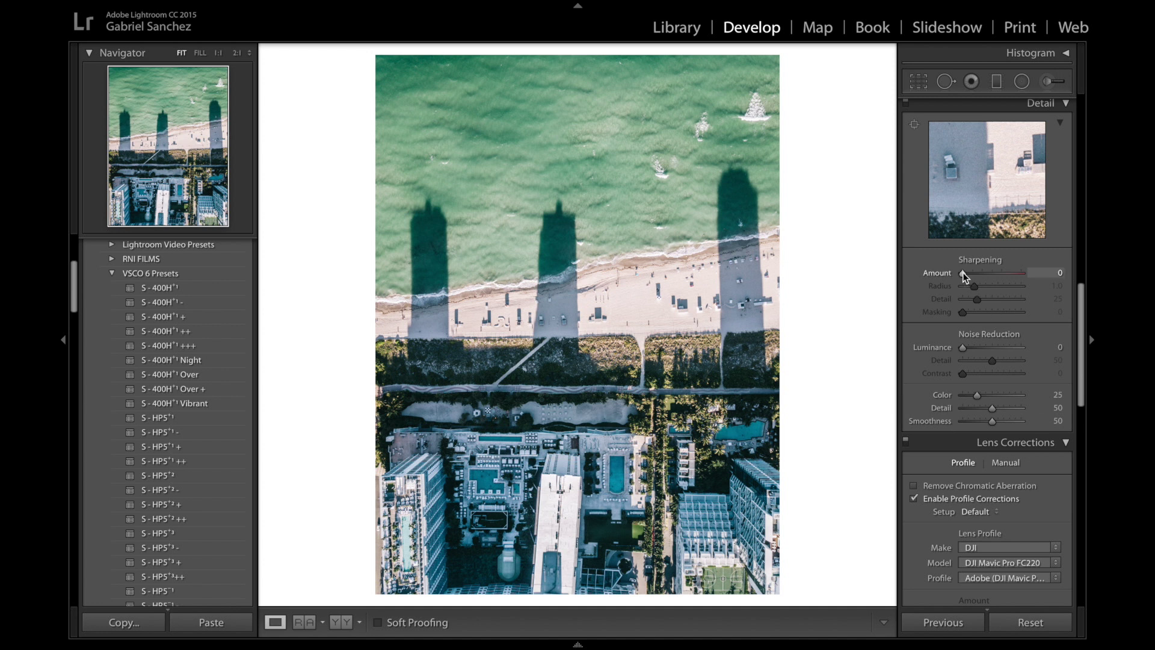
# - Set Sharpening Amount to 76, checking the beach at 1:1 before returning to the full view
pyautogui.moveTo(963, 275); pyautogui.dragTo(992, 278)
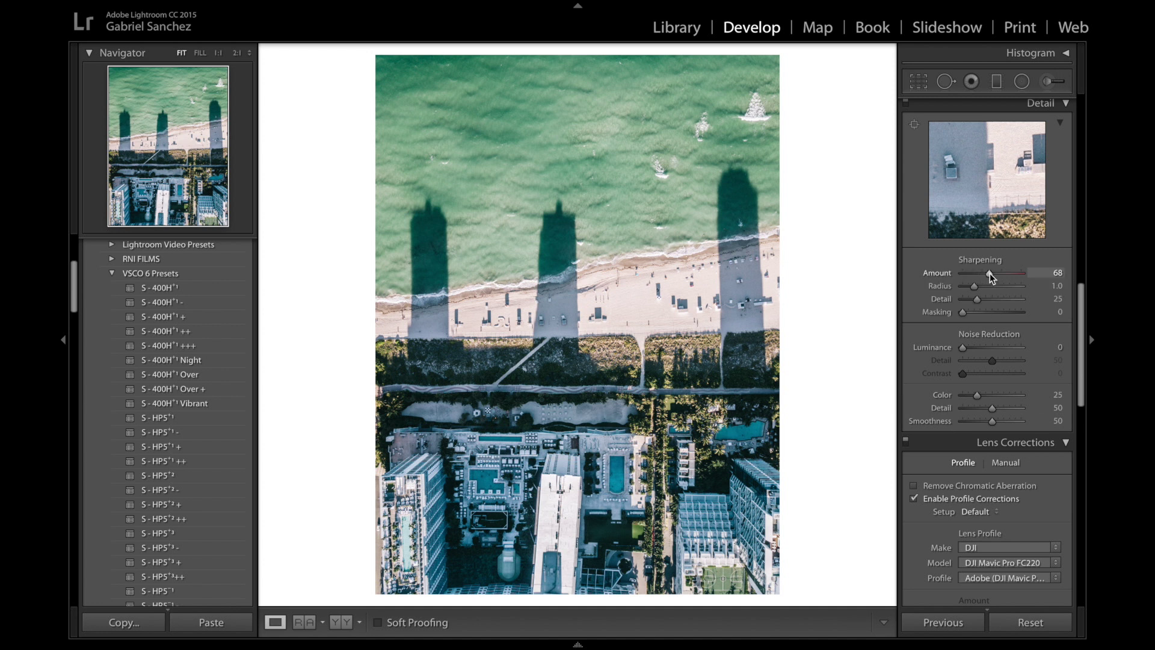
pyautogui.click(526, 204)
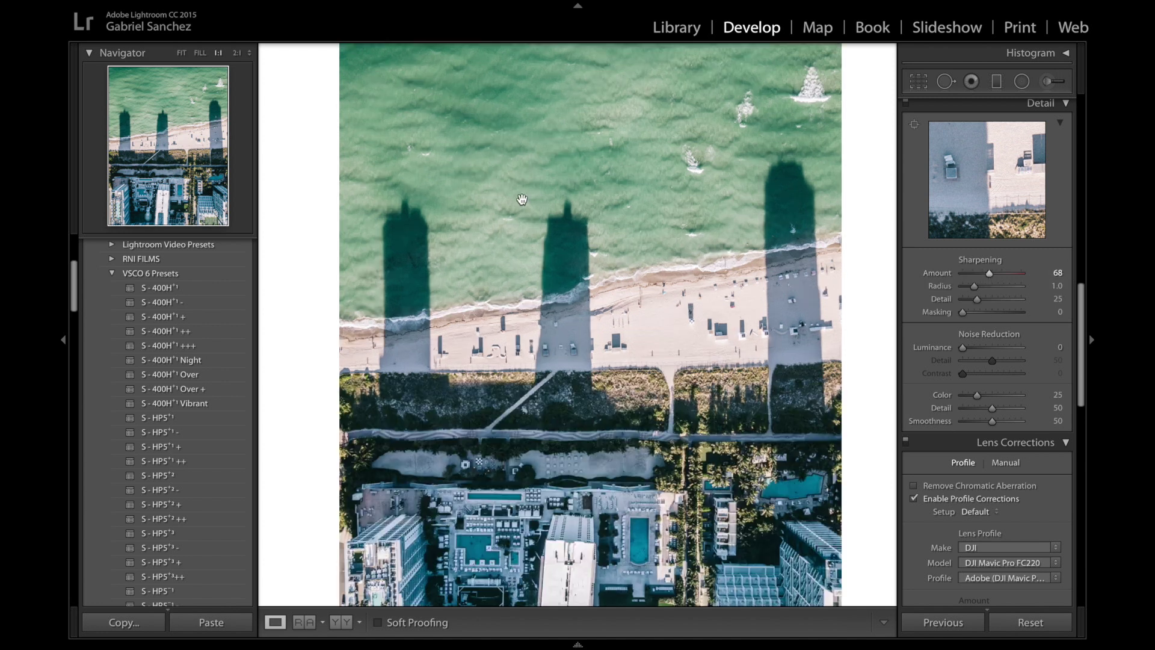
pyautogui.moveTo(536, 424); pyautogui.dragTo(533, 202)
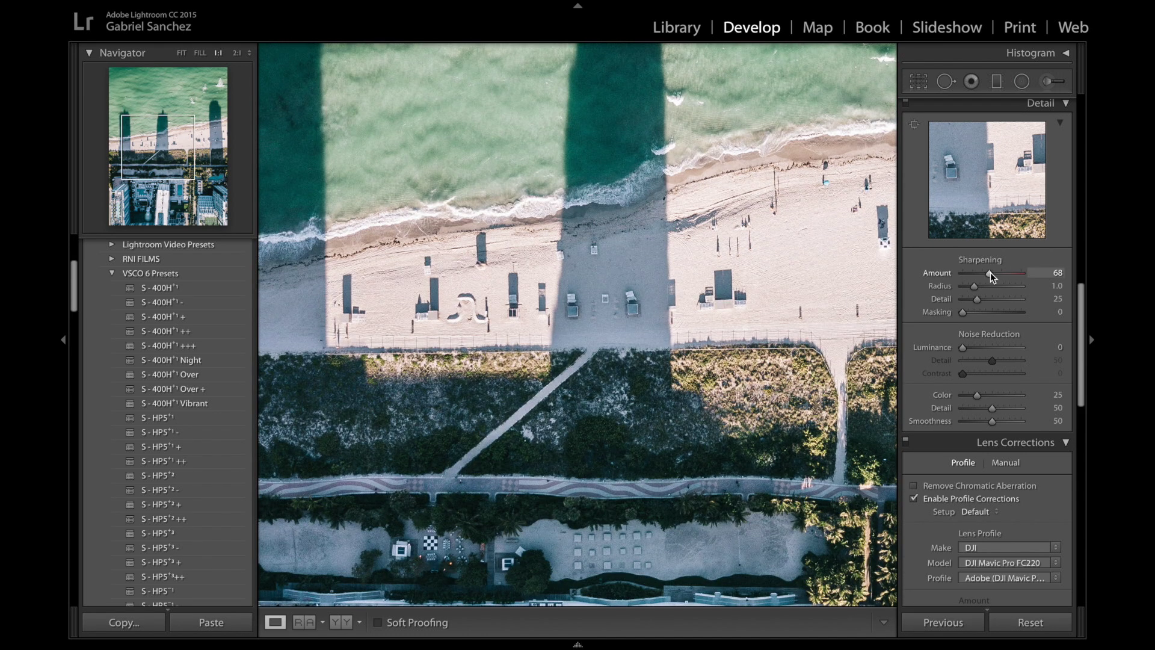
pyautogui.moveTo(990, 274); pyautogui.dragTo(927, 278)
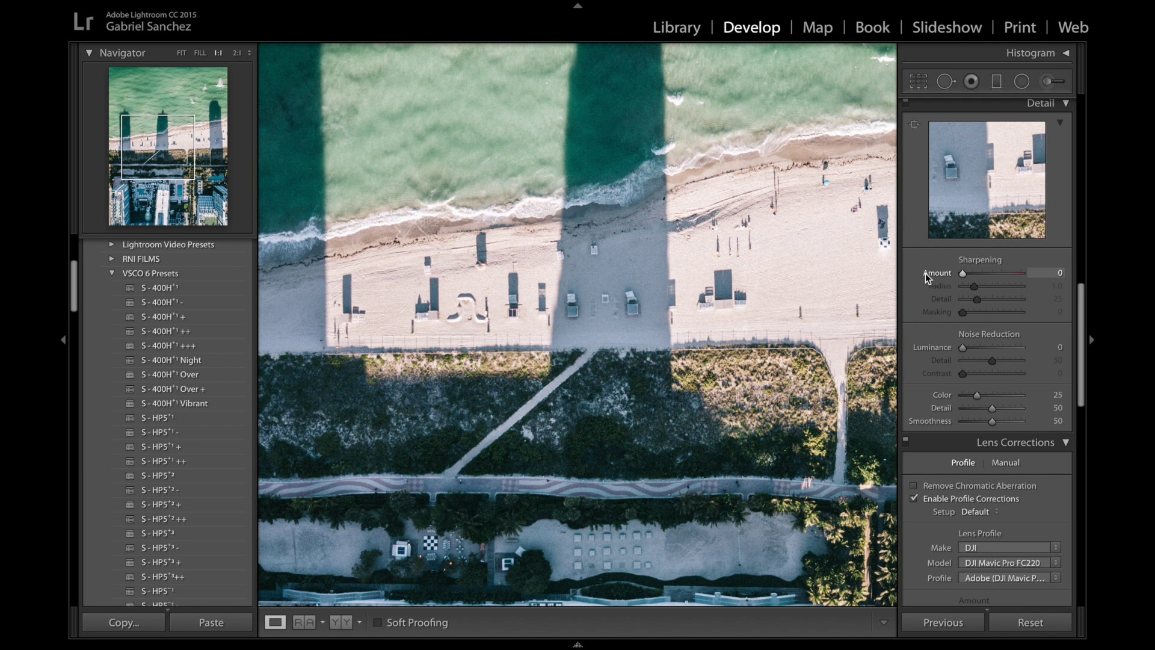
pyautogui.moveTo(927, 278); pyautogui.dragTo(994, 278)
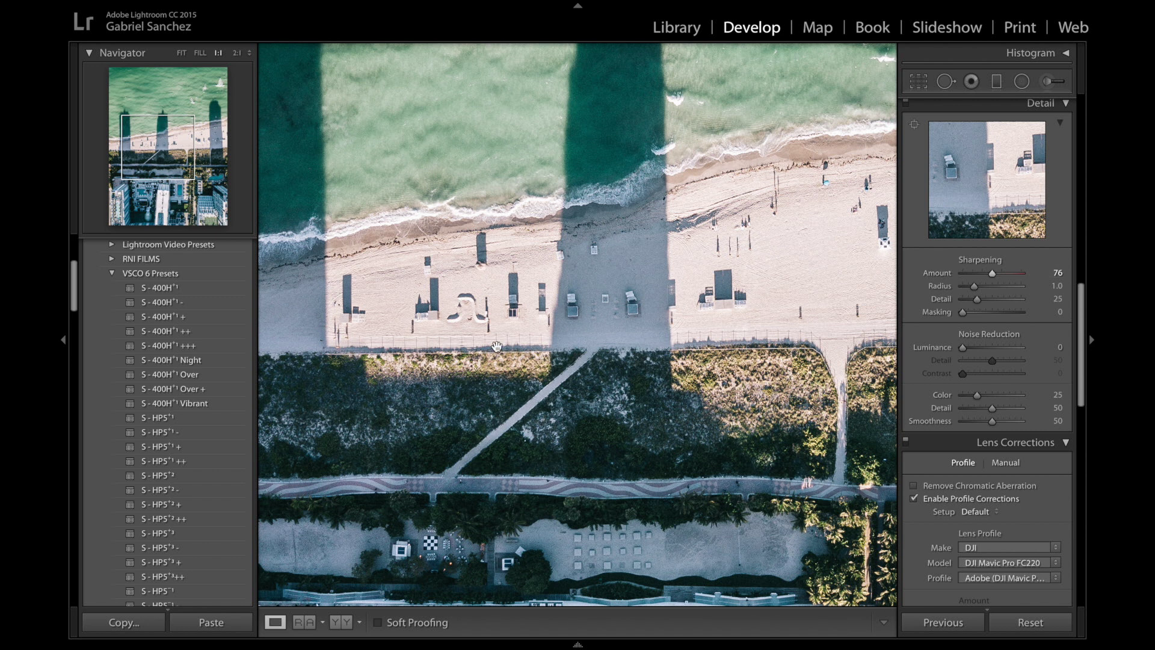
pyautogui.click(521, 349)
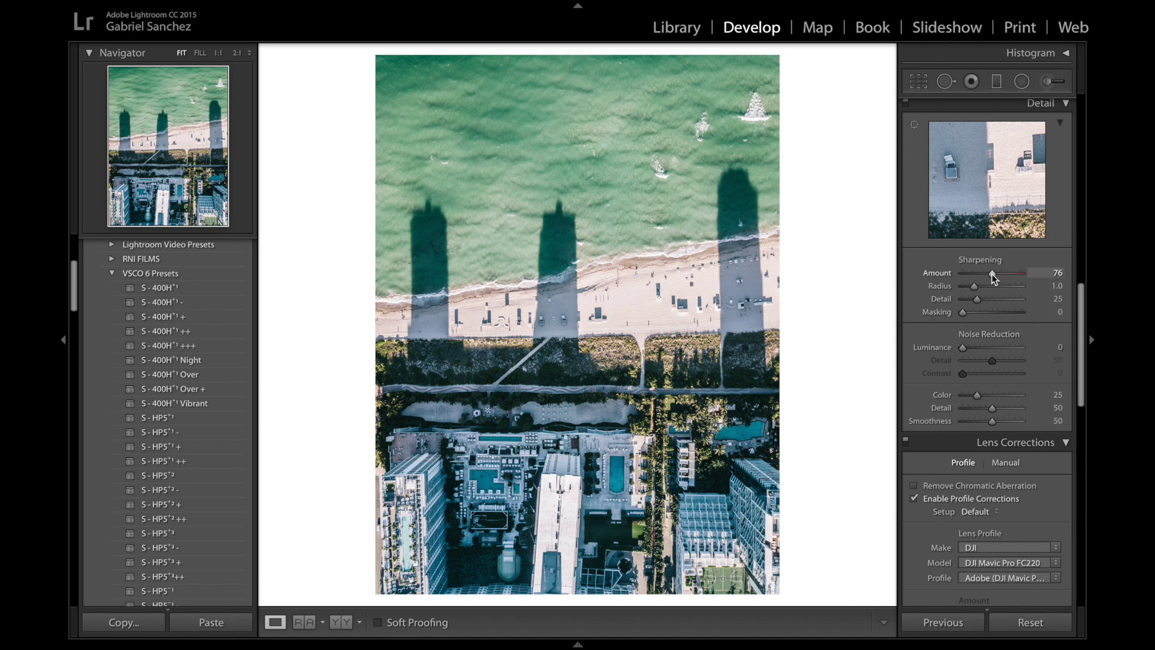
# - In HSL, nudge Blue Hue to -9 and shift Yellow Hue to -91
pyautogui.scroll(5, 1013, 280)
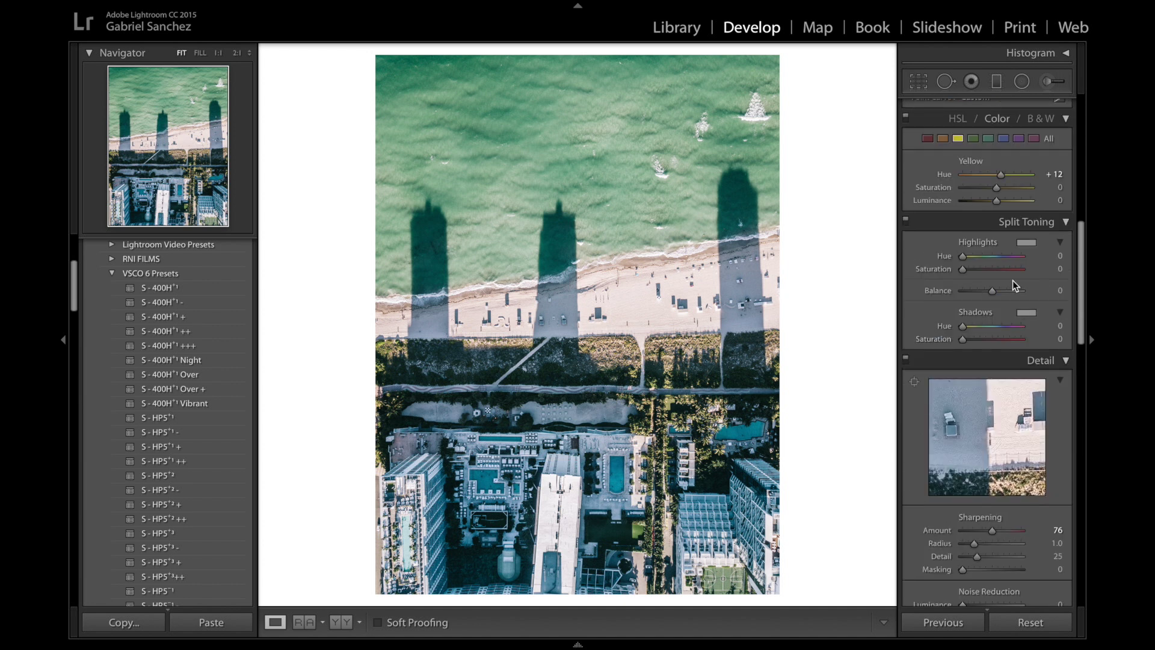
pyautogui.scroll(3, 1012, 281)
pyautogui.scroll(-5, 1013, 281)
pyautogui.scroll(5, 1013, 281)
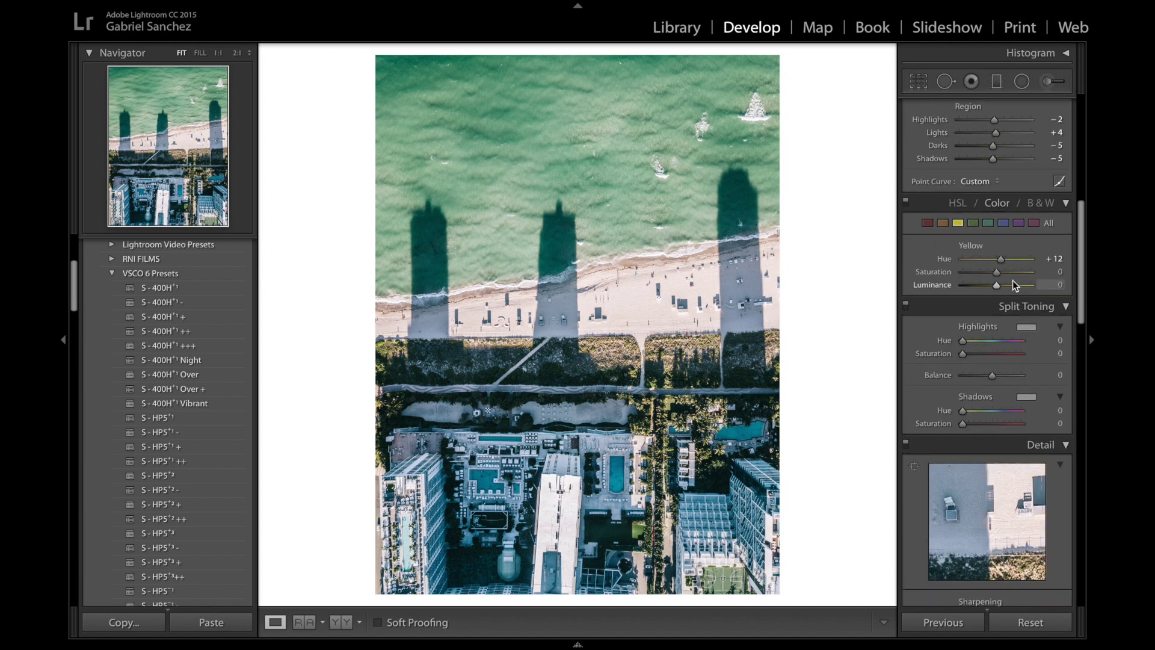
pyautogui.click(1002, 223)
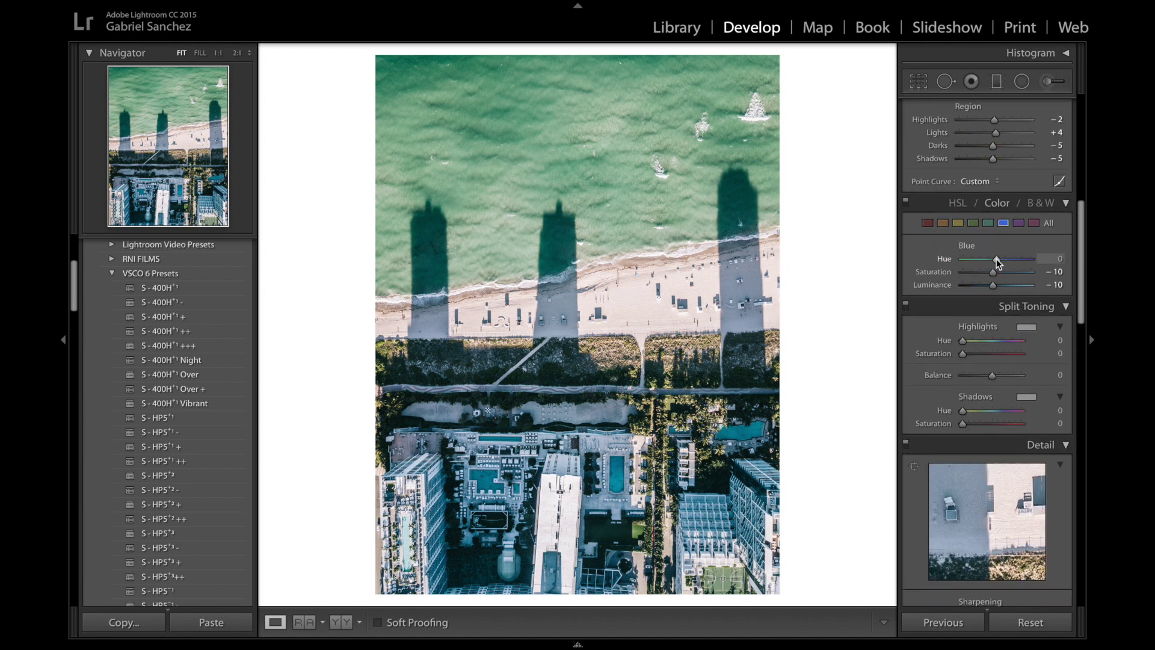
pyautogui.moveTo(997, 259); pyautogui.dragTo(981, 269)
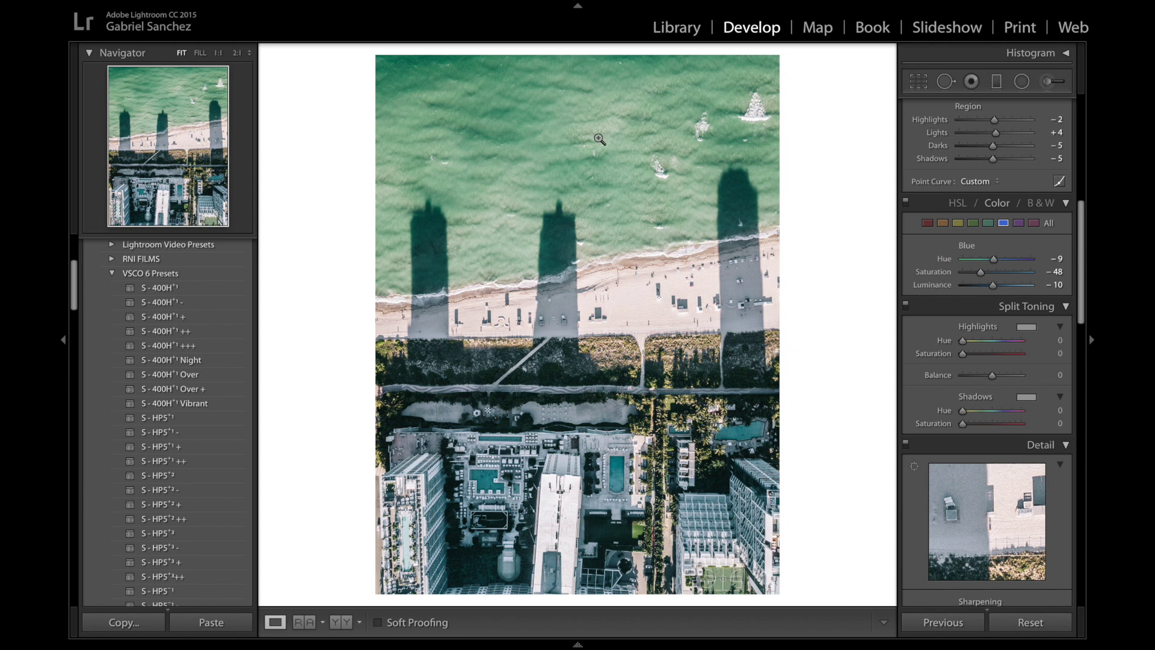
pyautogui.click(957, 224)
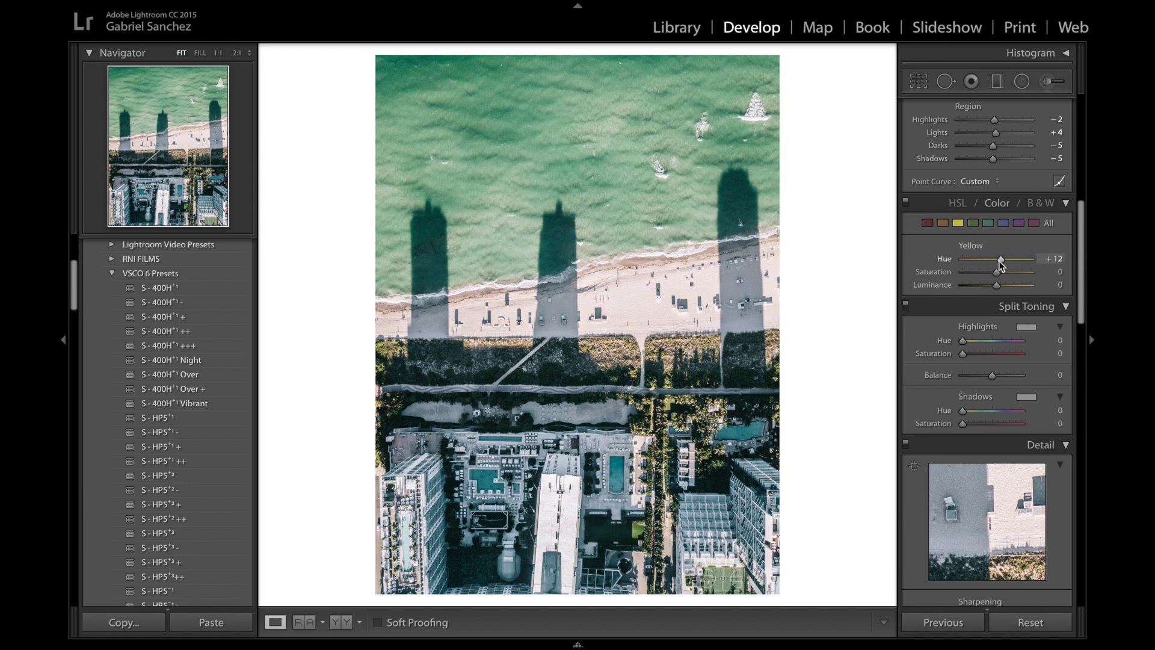
pyautogui.moveTo(1001, 260); pyautogui.dragTo(965, 265)
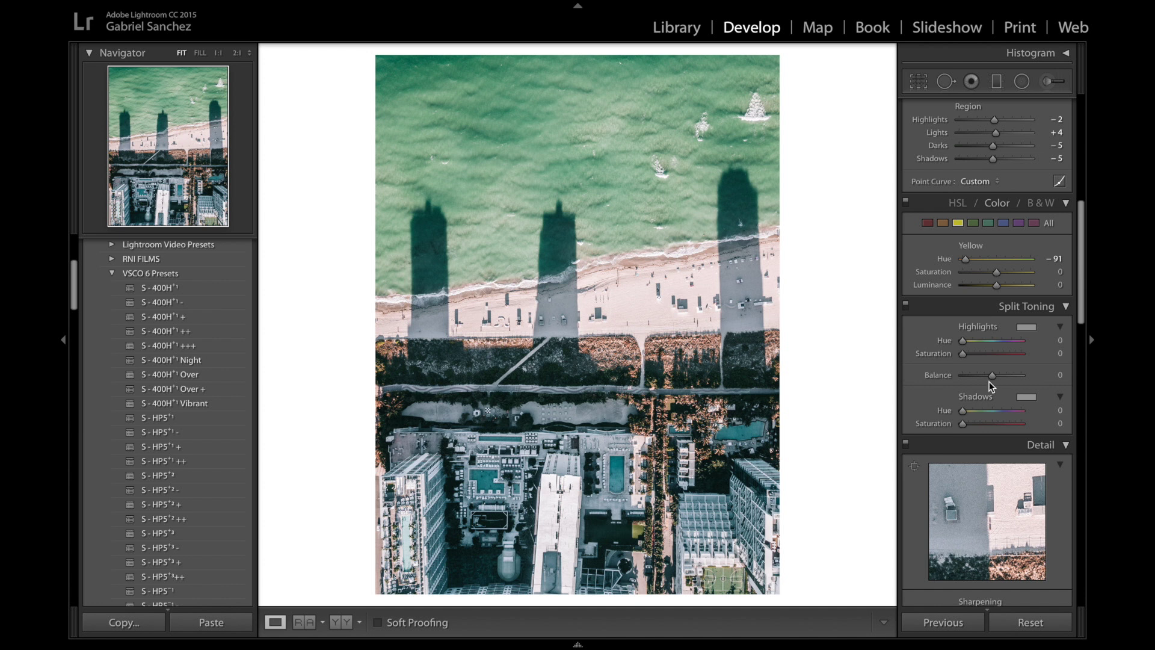
# - Raise Temp to 6,900 with the arrow keys and Contrast to +20 in Basic
pyautogui.scroll(-4, 970, 467)
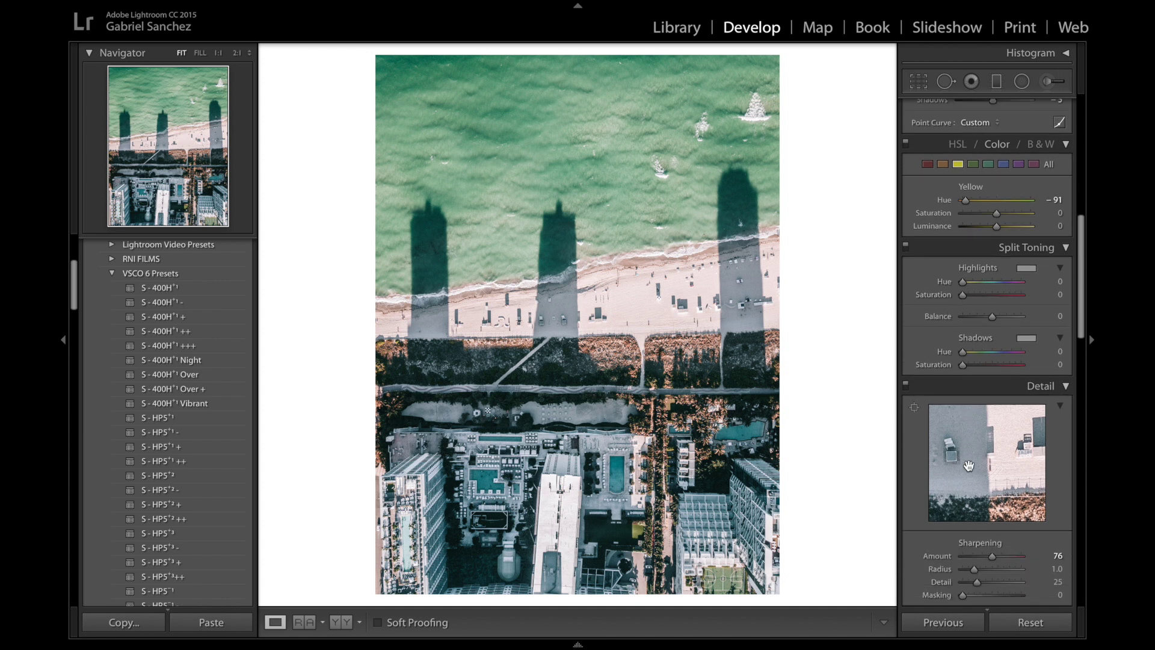
pyautogui.scroll(-3, 969, 465)
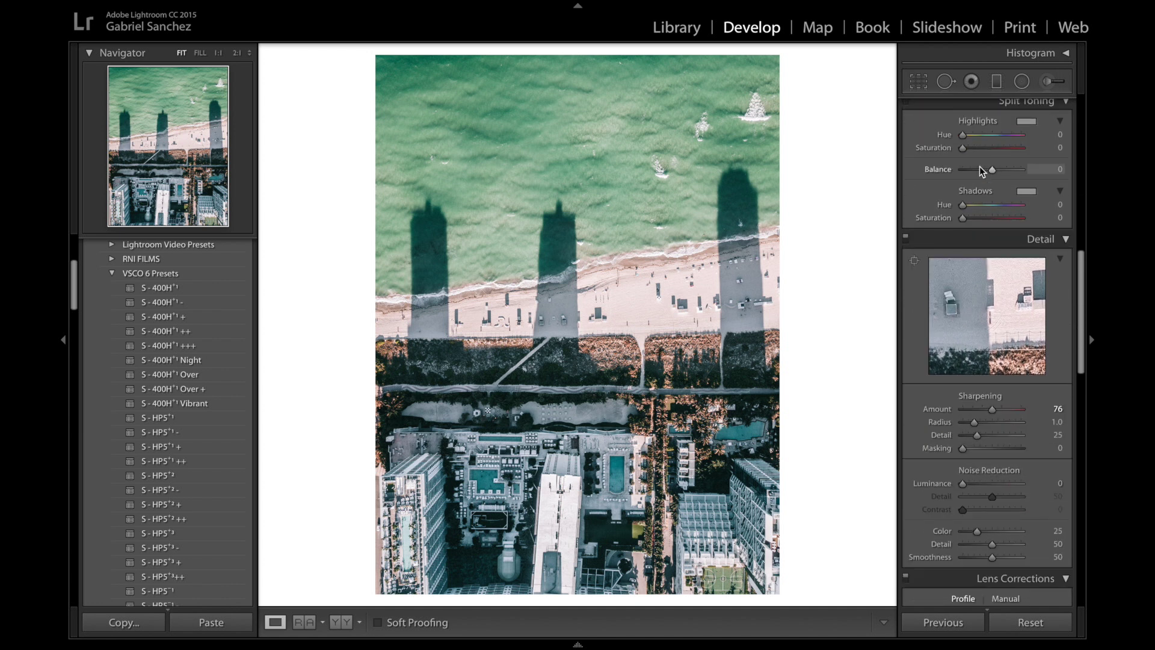
pyautogui.scroll(7, 982, 310)
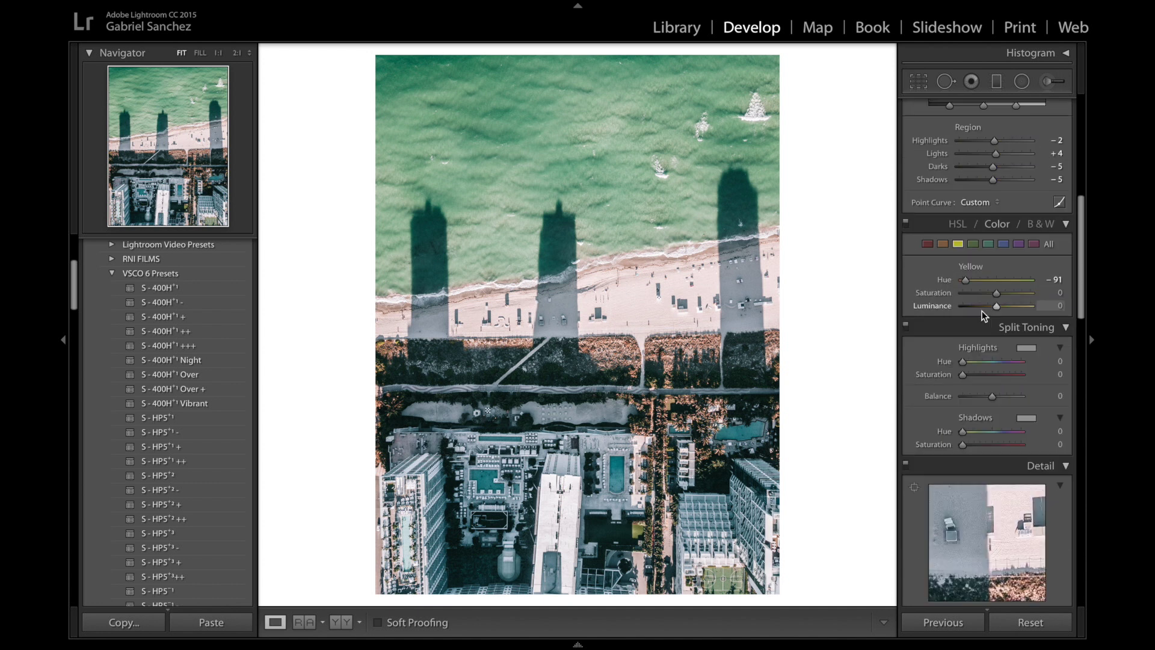
pyautogui.scroll(-2, 982, 310)
pyautogui.scroll(15, 951, 414)
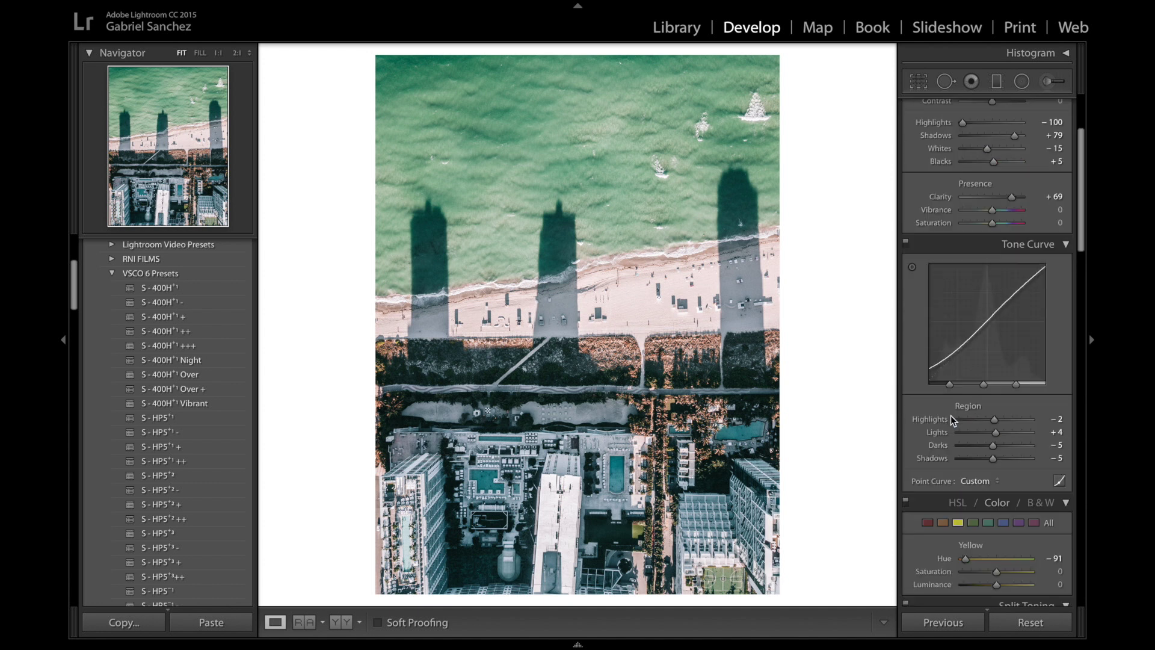
pyautogui.scroll(-1, 951, 415)
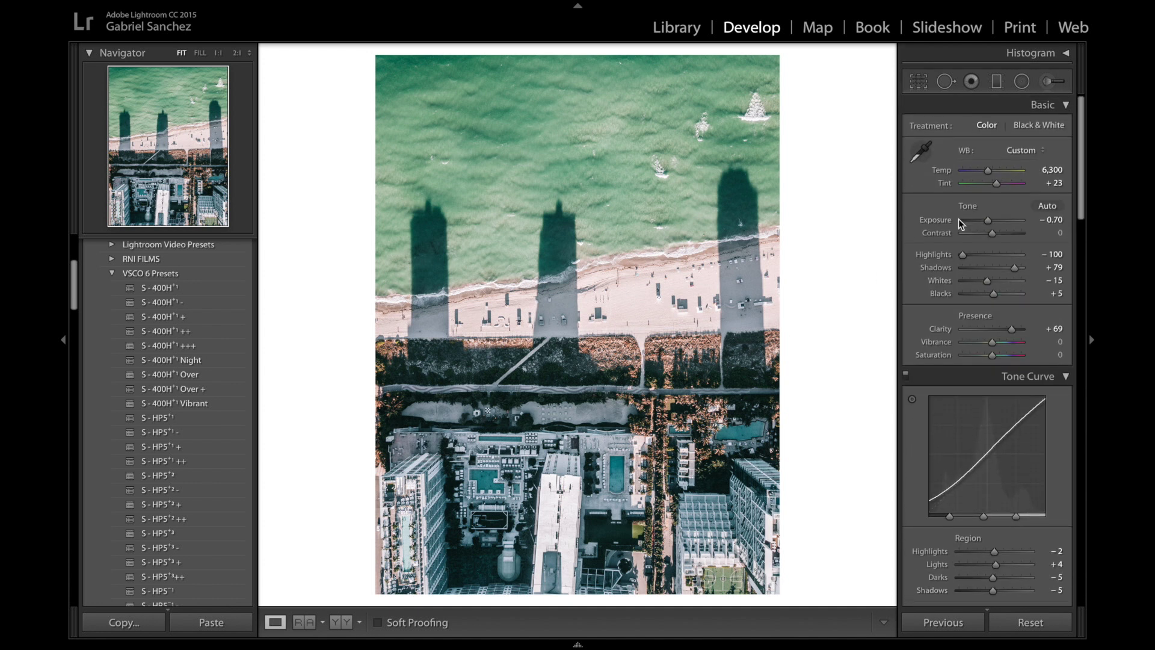
pyautogui.click(987, 172)
pyautogui.hotkey('shift', 'Up')
pyautogui.hotkey('shift', 'Up')
pyautogui.press('Up')
pyautogui.click(994, 233)
pyautogui.press('Up')
# - Set up the Adjustment Brush with Exposure reset to 0 and a cooler Temp
pyautogui.click(1047, 83)
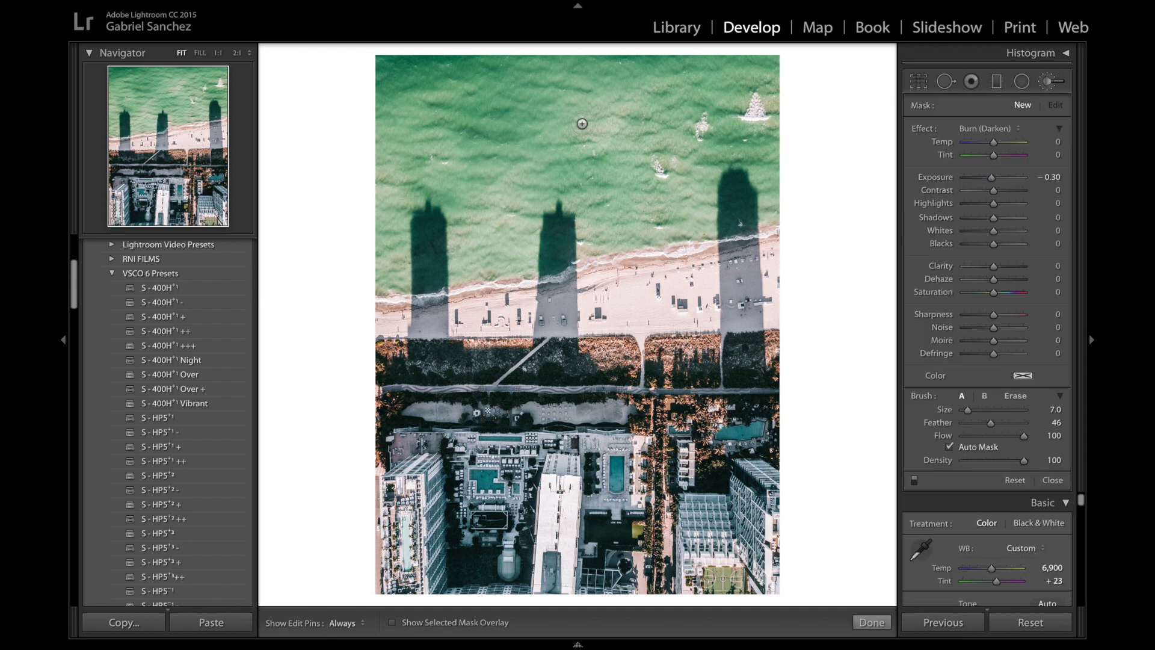
pyautogui.doubleClick(923, 128)
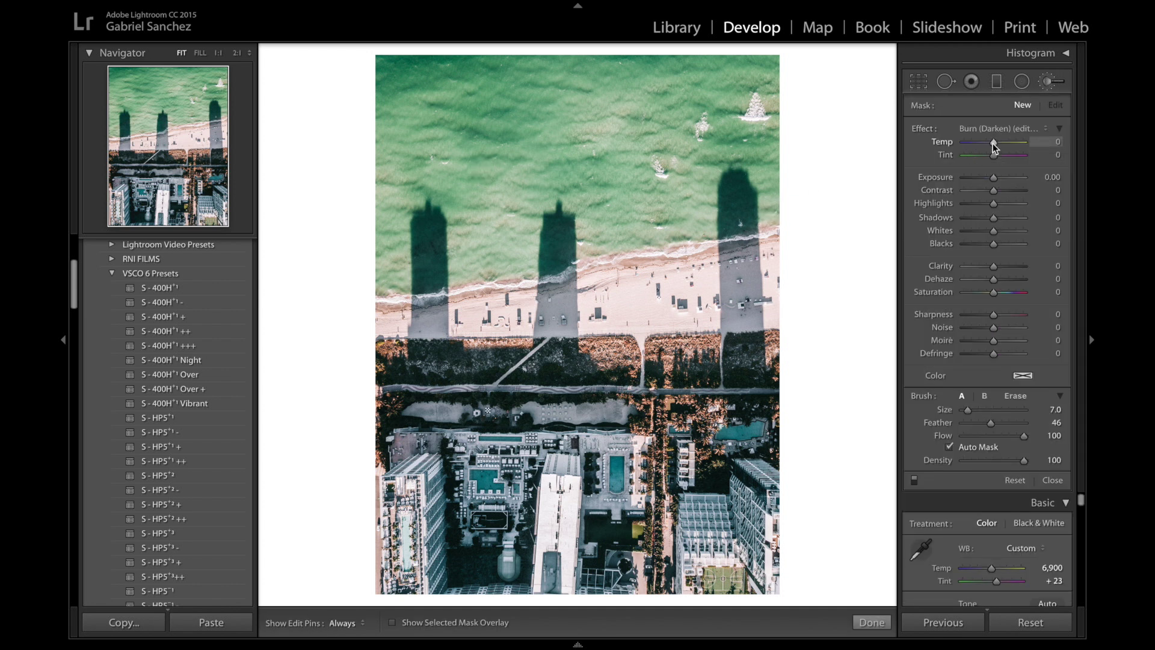
pyautogui.moveTo(991, 143); pyautogui.dragTo(977, 143)
# - Paint the brush over the upper and upper-right ocean, then cool it to Temp -60
pyautogui.scroll(3, 607, 122)
pyautogui.press('h')
pyautogui.moveTo(608, 123)
pyautogui.mouseDown()
pyautogui.moveTo(501, 114)
pyautogui.moveTo(449, 88)
pyautogui.moveTo(612, 80)
pyautogui.moveTo(397, 74)
pyautogui.moveTo(418, 47)
pyautogui.moveTo(464, 49)
pyautogui.moveTo(458, 71)
pyautogui.moveTo(367, 54)
pyautogui.mouseUp()
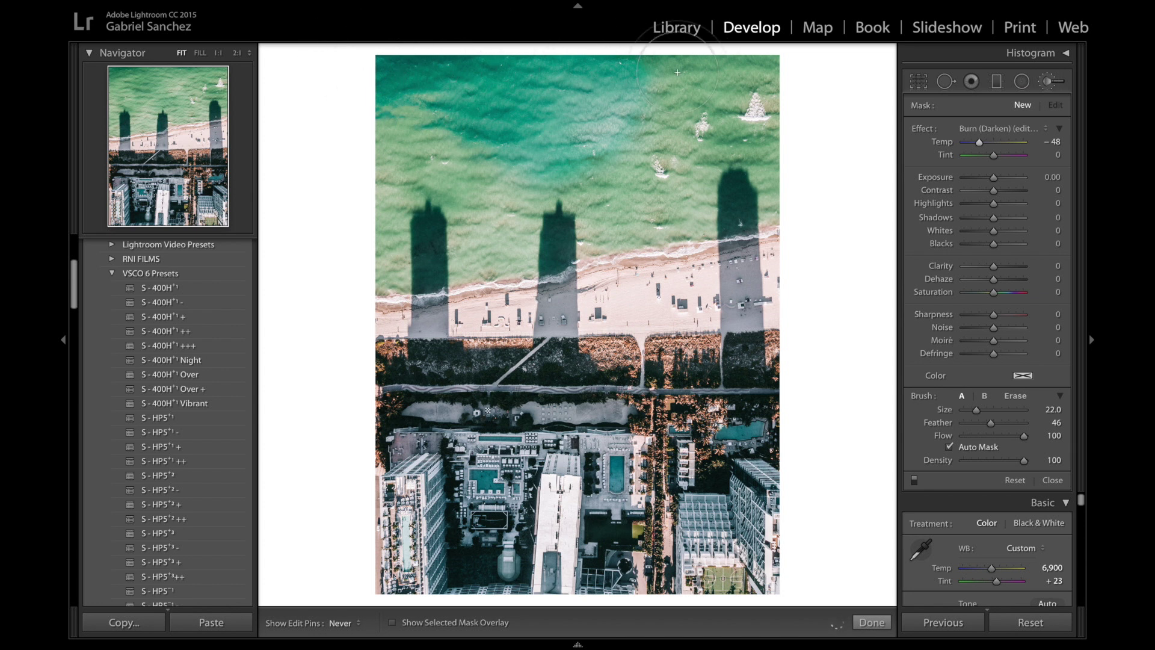
pyautogui.moveTo(678, 72)
pyautogui.mouseDown()
pyautogui.moveTo(602, 33)
pyautogui.moveTo(686, 49)
pyautogui.moveTo(741, 42)
pyautogui.moveTo(725, 73)
pyautogui.moveTo(800, 75)
pyautogui.moveTo(788, 77)
pyautogui.mouseUp()
pyautogui.press('h')
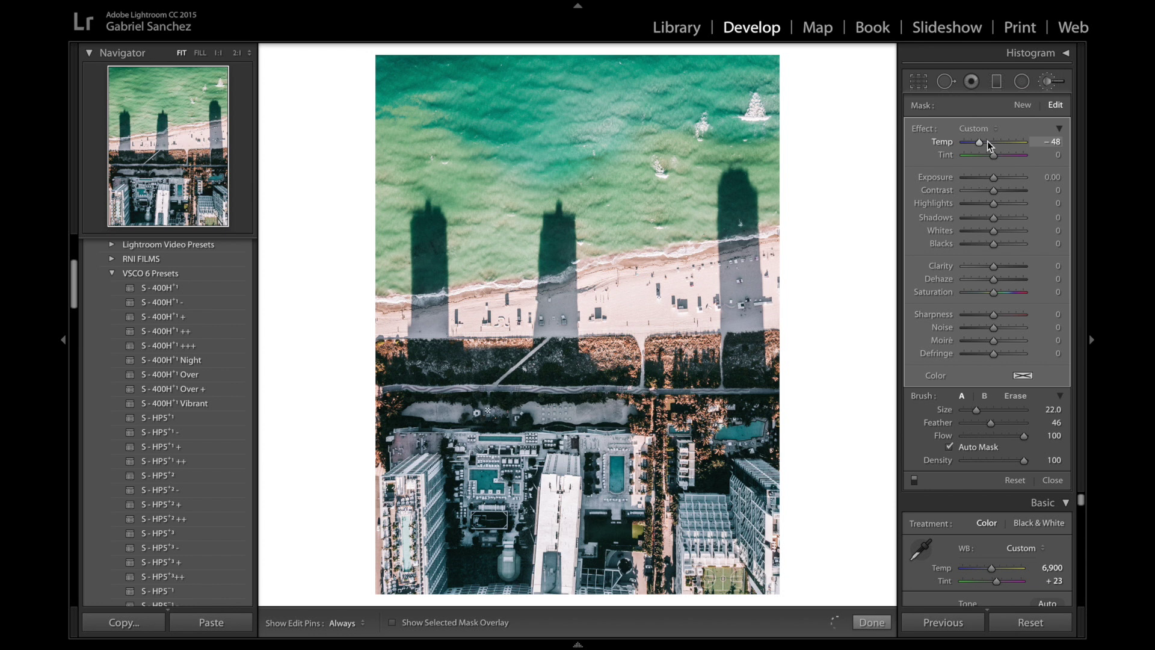
pyautogui.moveTo(988, 140); pyautogui.dragTo(973, 144)
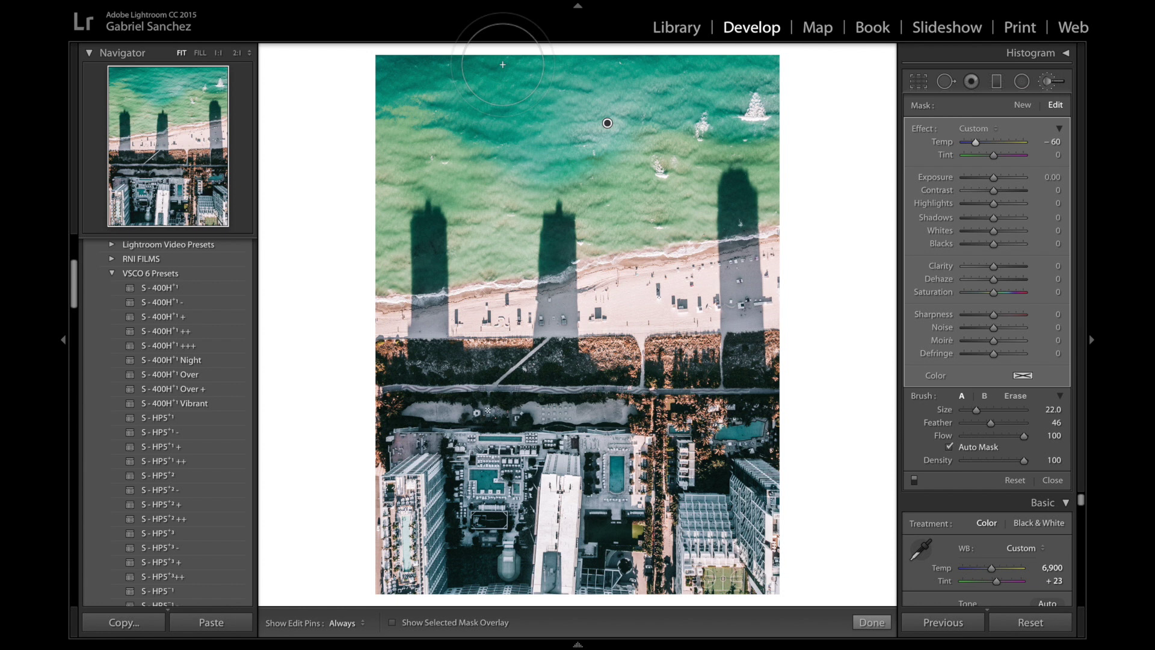
# - Extend the sea brush mask over the remaining upper-left, upper-right and lower water
pyautogui.press('o')
pyautogui.scroll(-4, 463, 75)
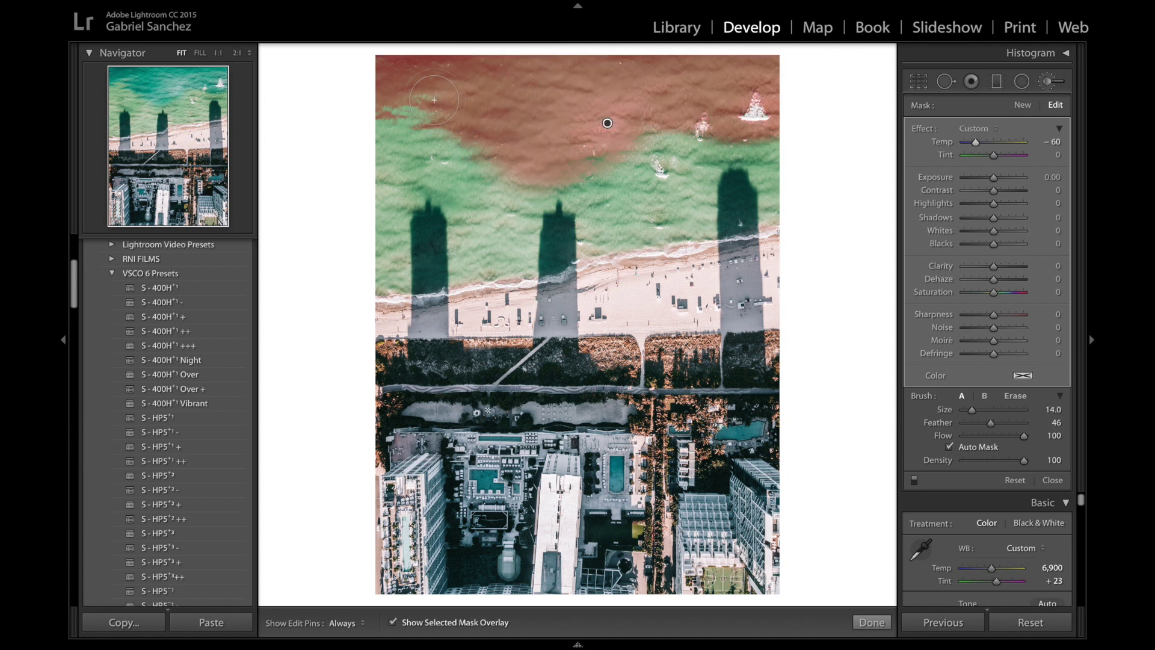
pyautogui.press('h')
pyautogui.moveTo(434, 99); pyautogui.dragTo(385, 121)
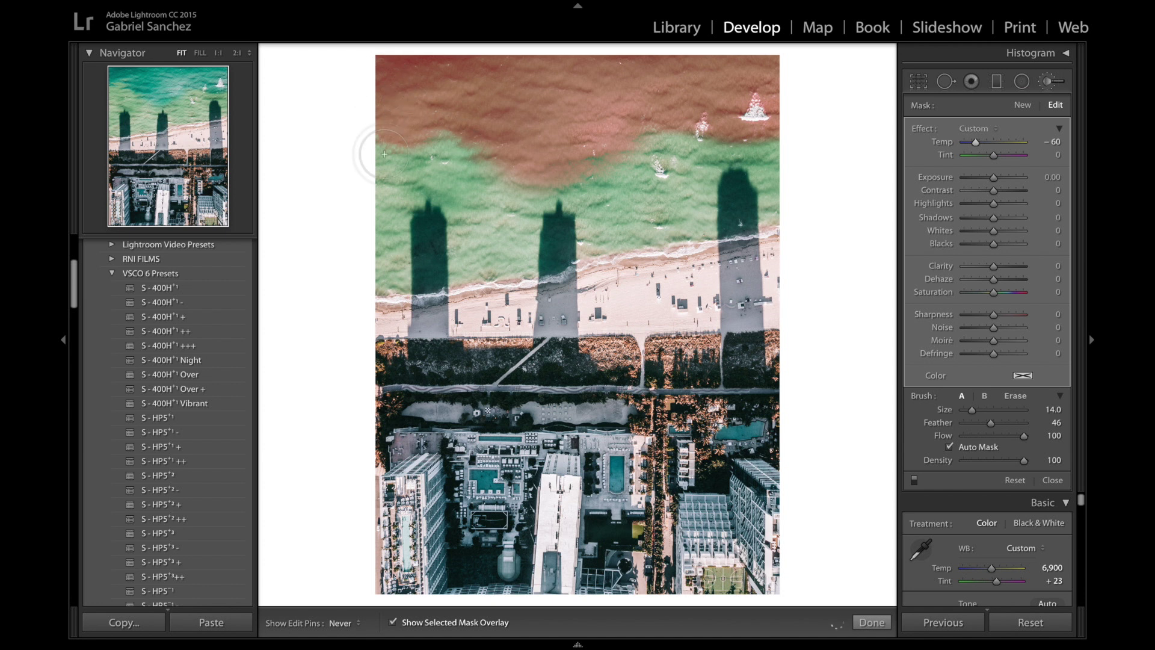
pyautogui.moveTo(421, 165); pyautogui.dragTo(608, 162)
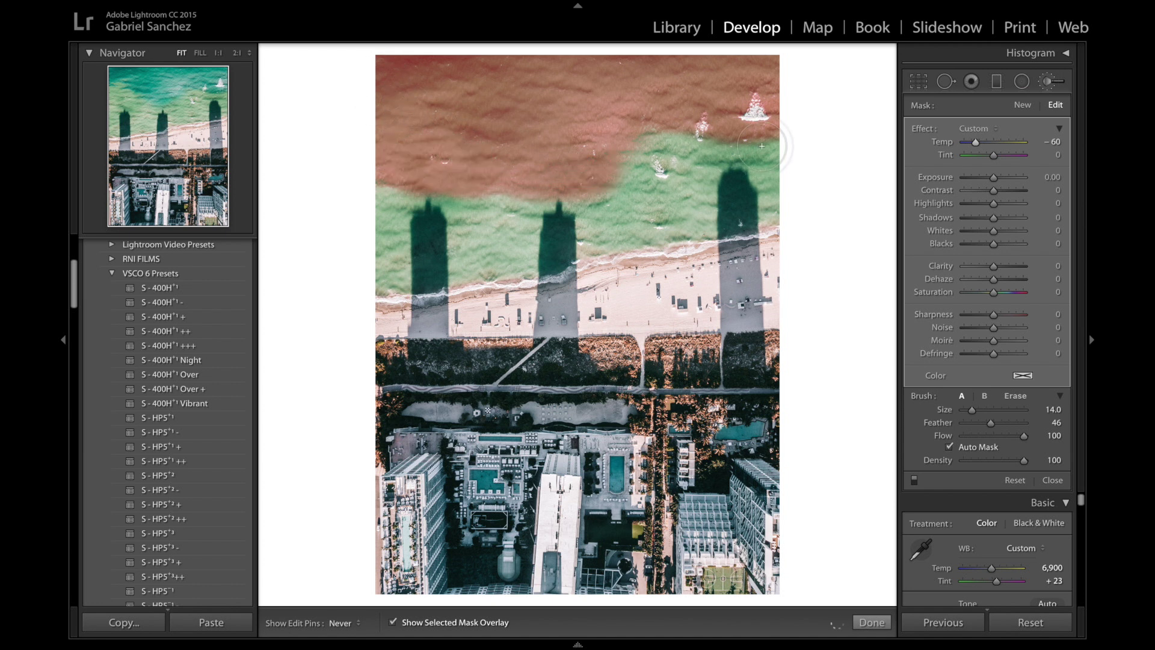
pyautogui.moveTo(762, 145)
pyautogui.mouseDown()
pyautogui.moveTo(807, 147)
pyautogui.moveTo(692, 184)
pyautogui.moveTo(737, 196)
pyautogui.moveTo(669, 206)
pyautogui.moveTo(737, 204)
pyautogui.mouseUp()
pyautogui.moveTo(325, 194)
pyautogui.mouseDown()
pyautogui.moveTo(401, 233)
pyautogui.moveTo(644, 223)
pyautogui.moveTo(479, 161)
pyautogui.mouseUp()
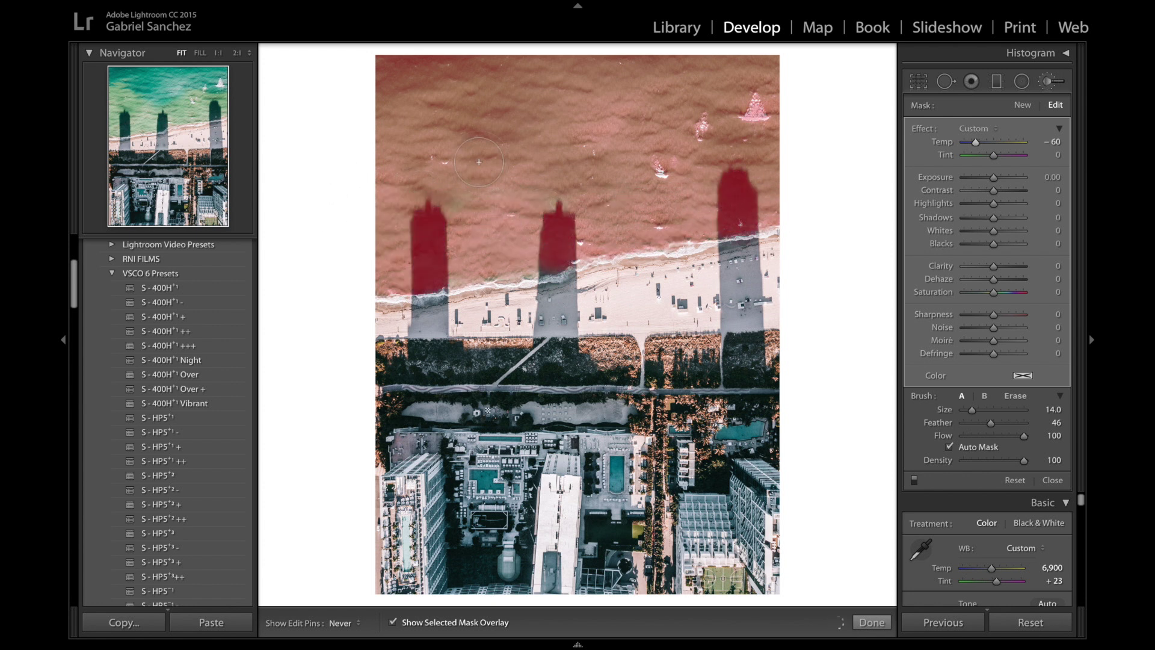
# - Set the water adjustment to Saturation 35, Temp -65 and Tint 13
pyautogui.press('o')
pyautogui.scroll(-5, 415, 252)
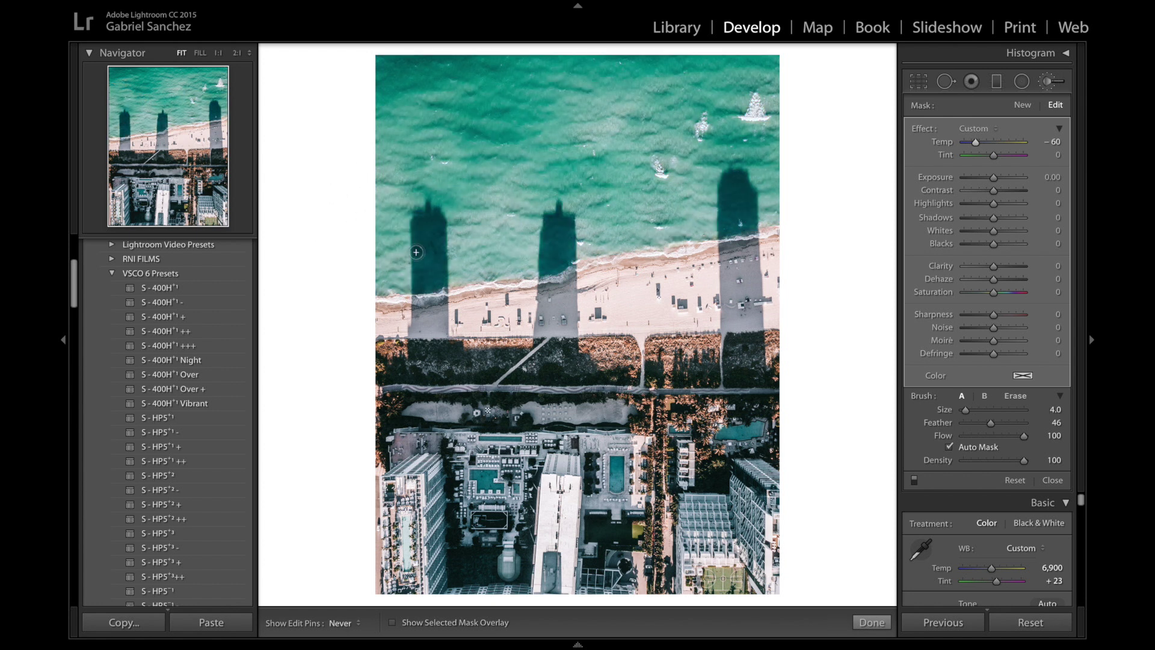
pyautogui.press('h')
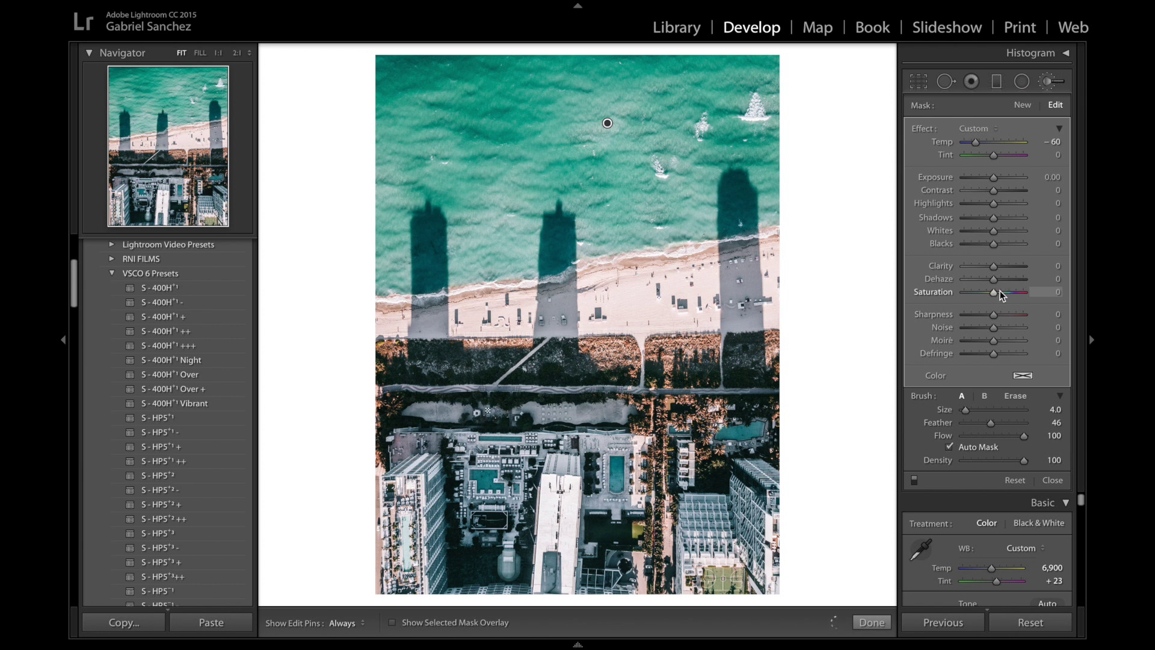
pyautogui.moveTo(1000, 290); pyautogui.dragTo(1005, 290)
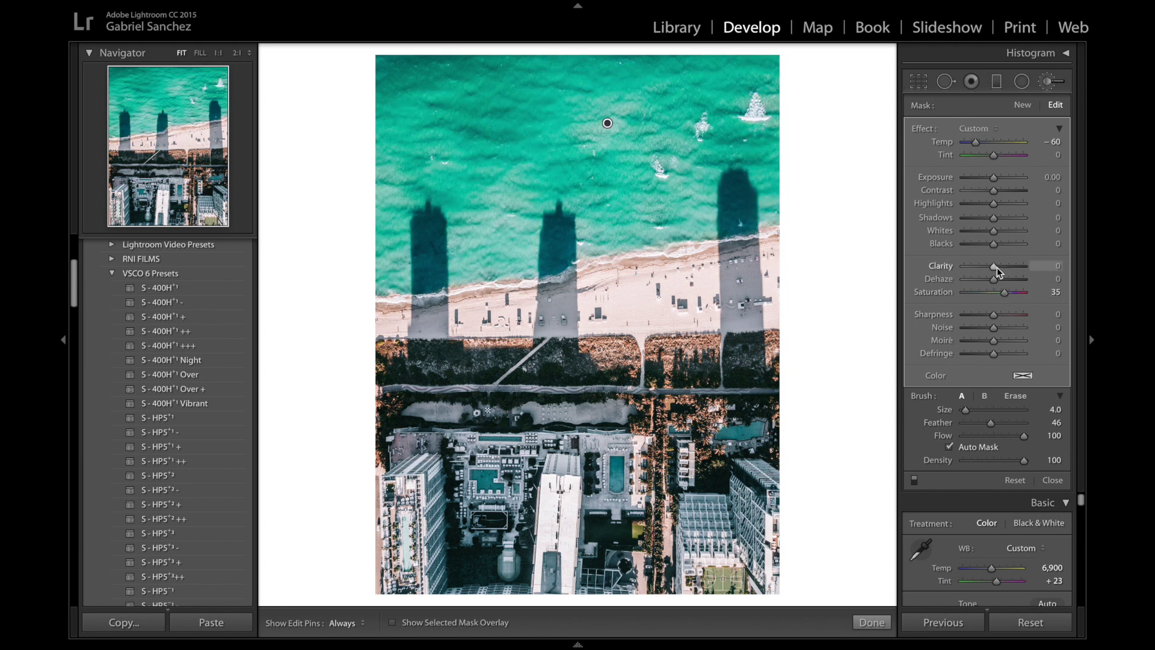
pyautogui.moveTo(976, 143); pyautogui.dragTo(997, 155)
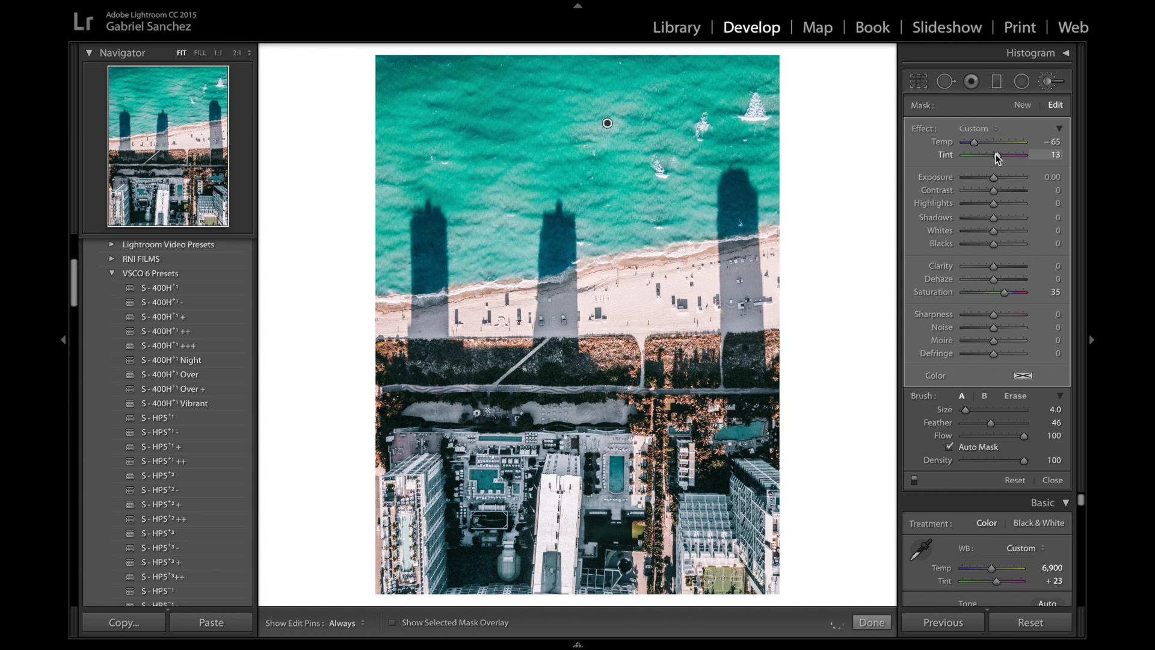
# - Lay a graduated filter across the lower buildings and warm it to Temp 79
pyautogui.press('k')
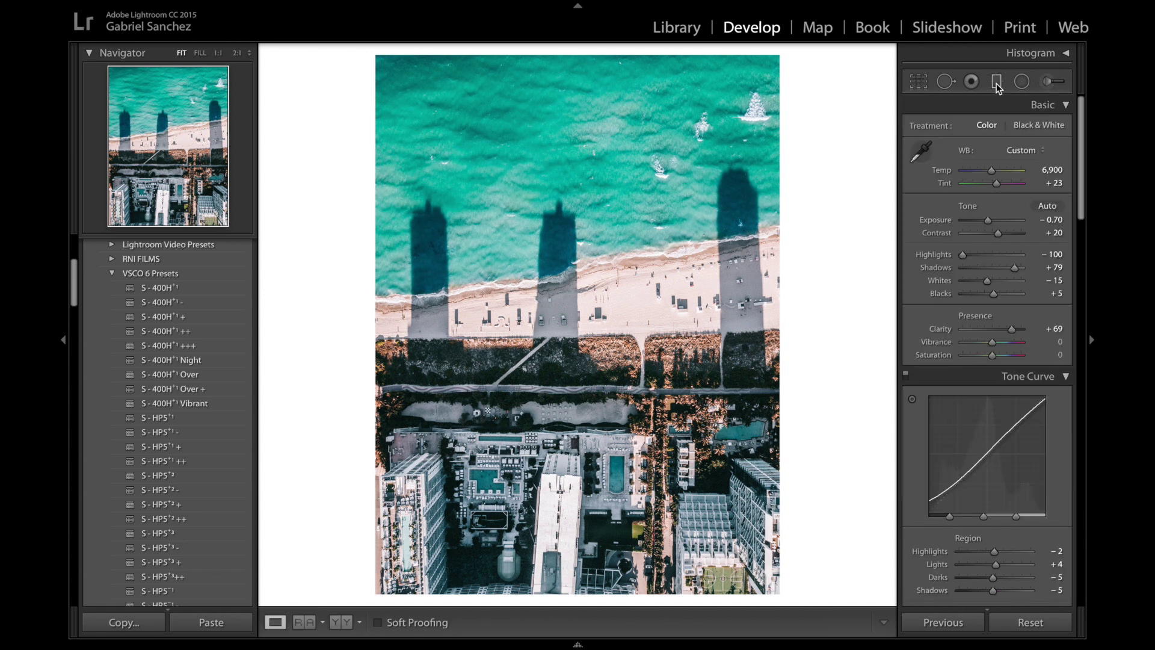
pyautogui.click(996, 82)
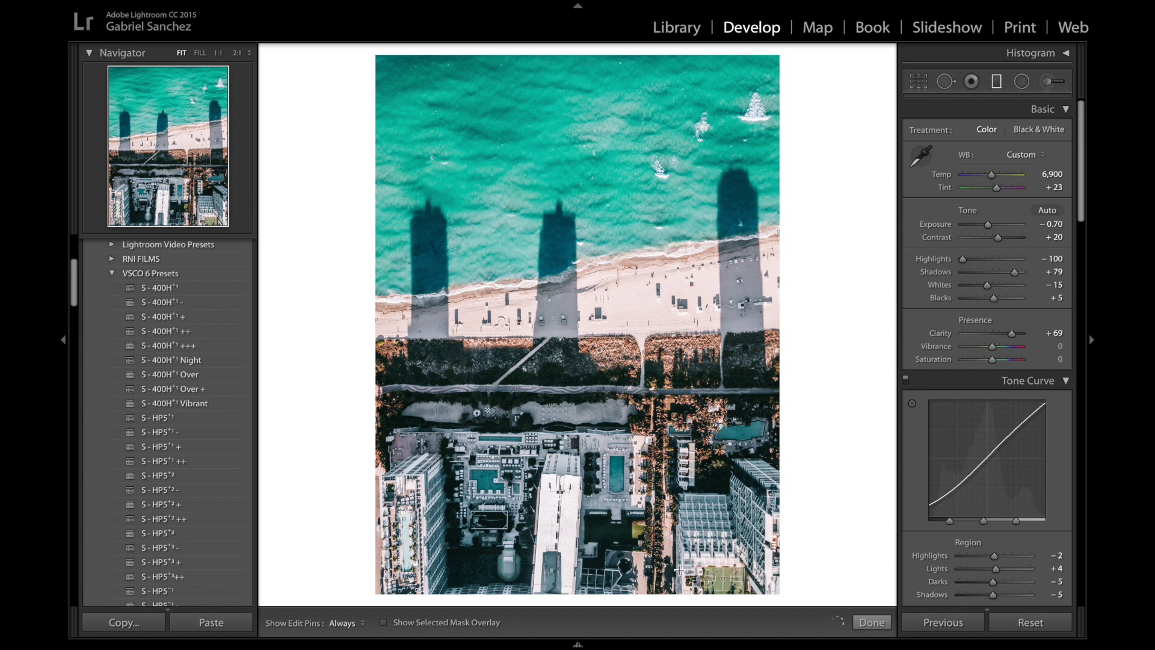
pyautogui.moveTo(648, 482)
pyautogui.mouseDown()
pyautogui.moveTo(692, 553)
pyautogui.moveTo(671, 500)
pyautogui.mouseUp()
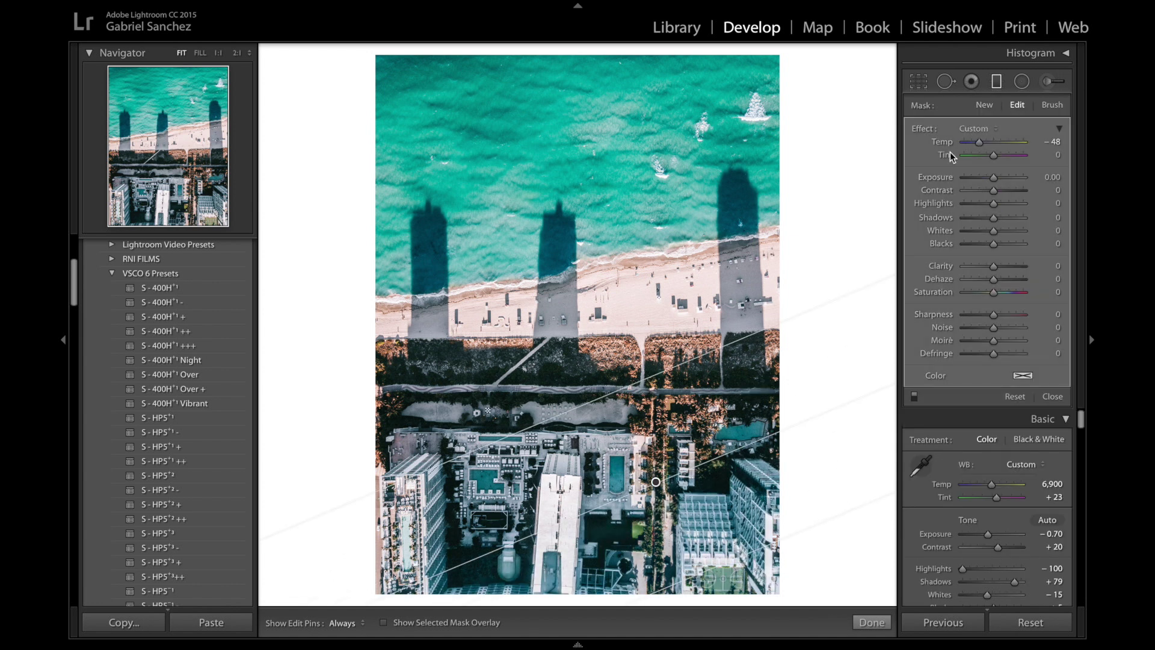
pyautogui.doubleClick(929, 129)
pyautogui.click(1005, 143)
# - Raise the gradient's exposure to 0.22, shift it toward the beach and rotate it shallower
pyautogui.click(994, 176)
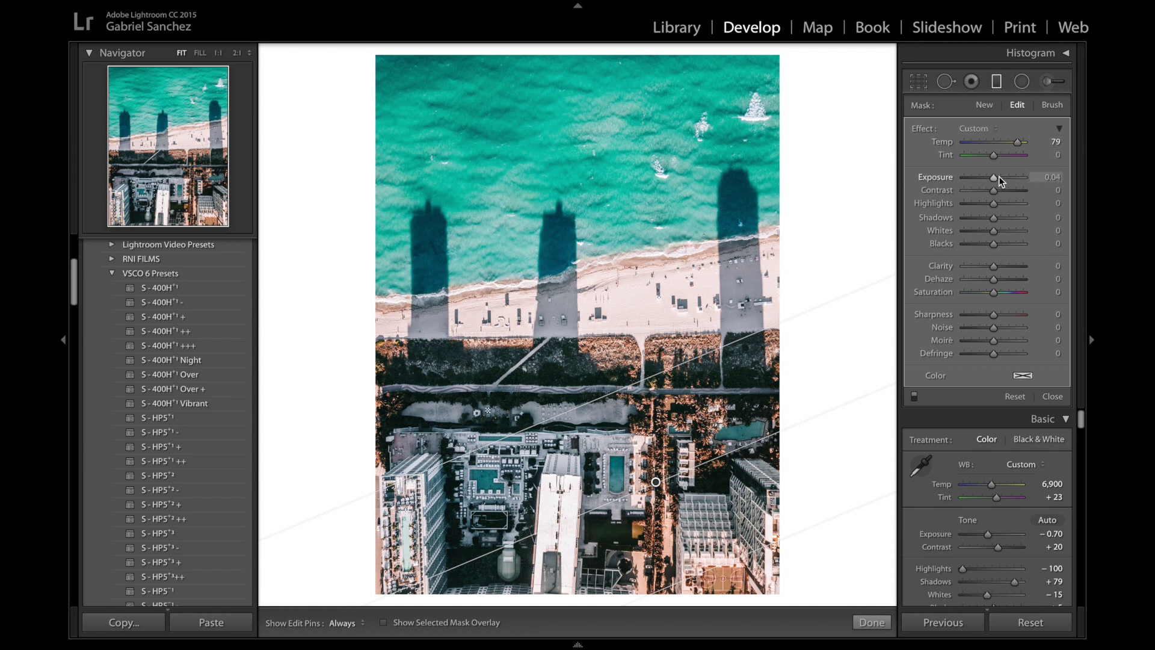
pyautogui.moveTo(998, 176); pyautogui.dragTo(993, 176)
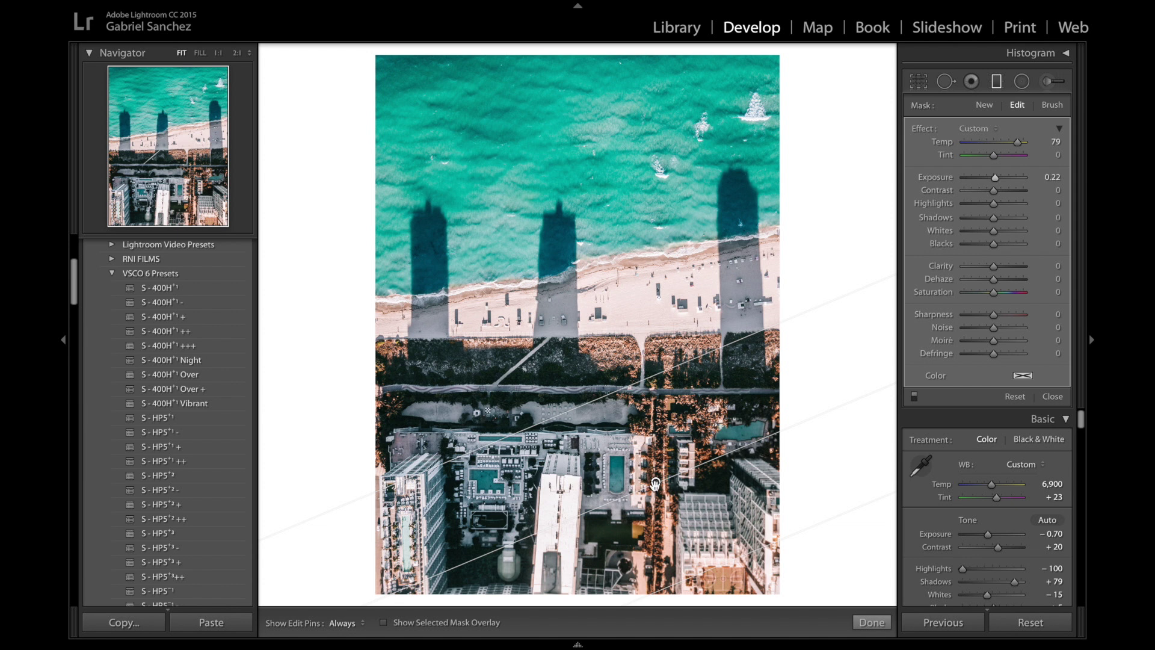
pyautogui.moveTo(638, 461); pyautogui.dragTo(613, 424)
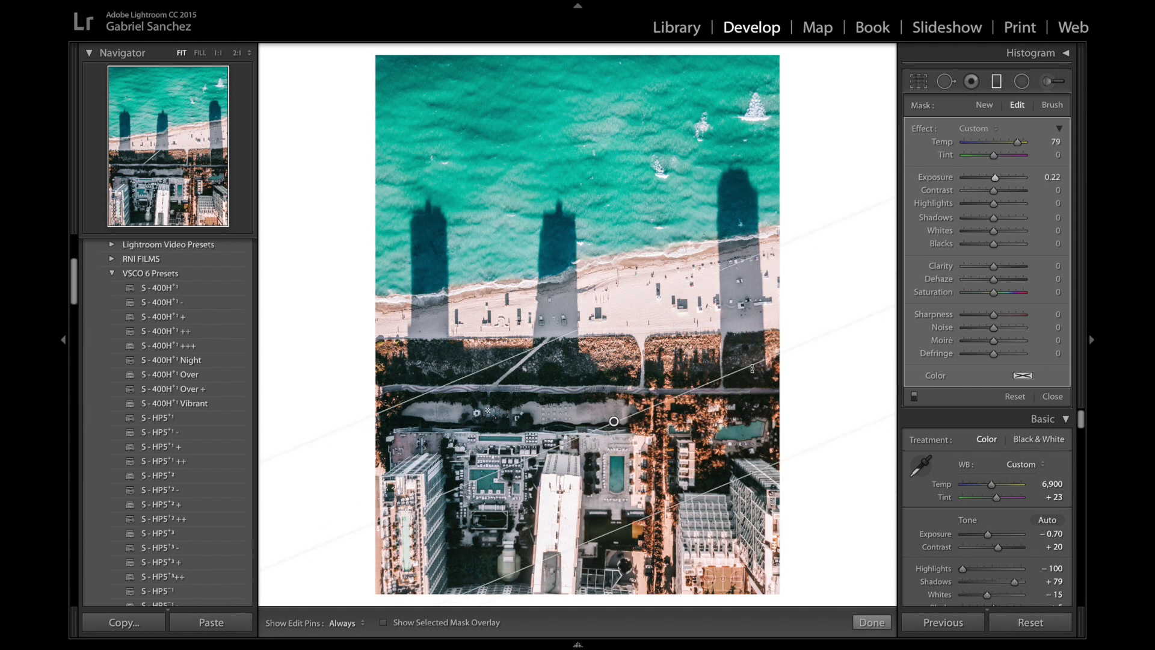
pyautogui.moveTo(753, 363); pyautogui.dragTo(766, 388)
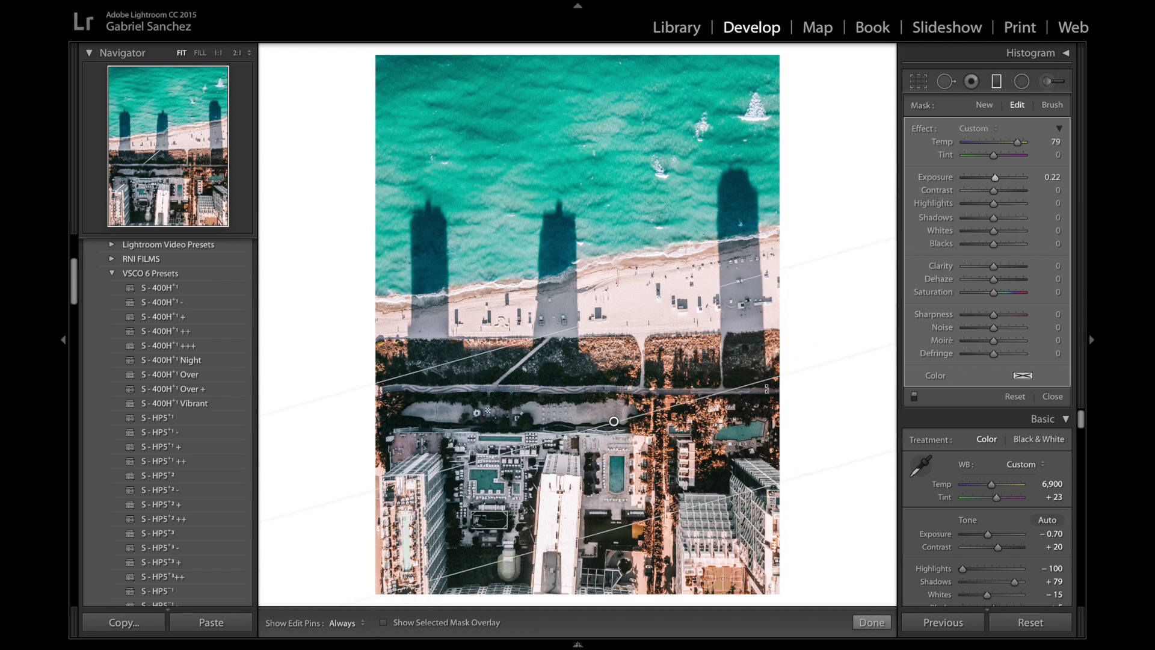
pyautogui.click(871, 622)
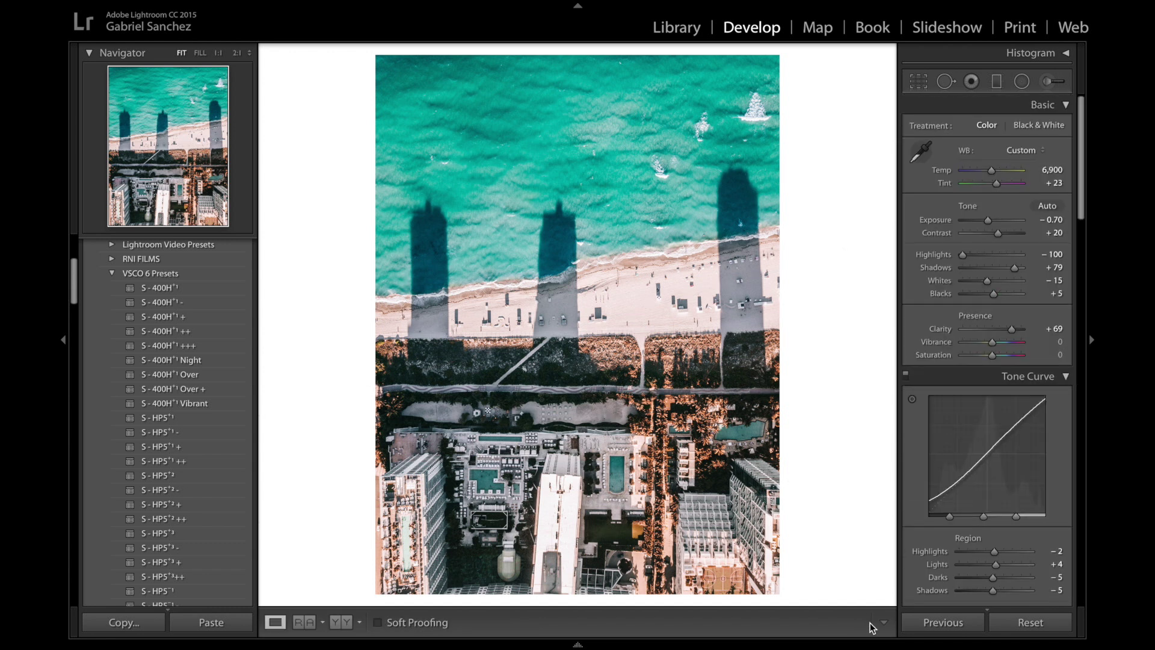
pyautogui.press('\\')
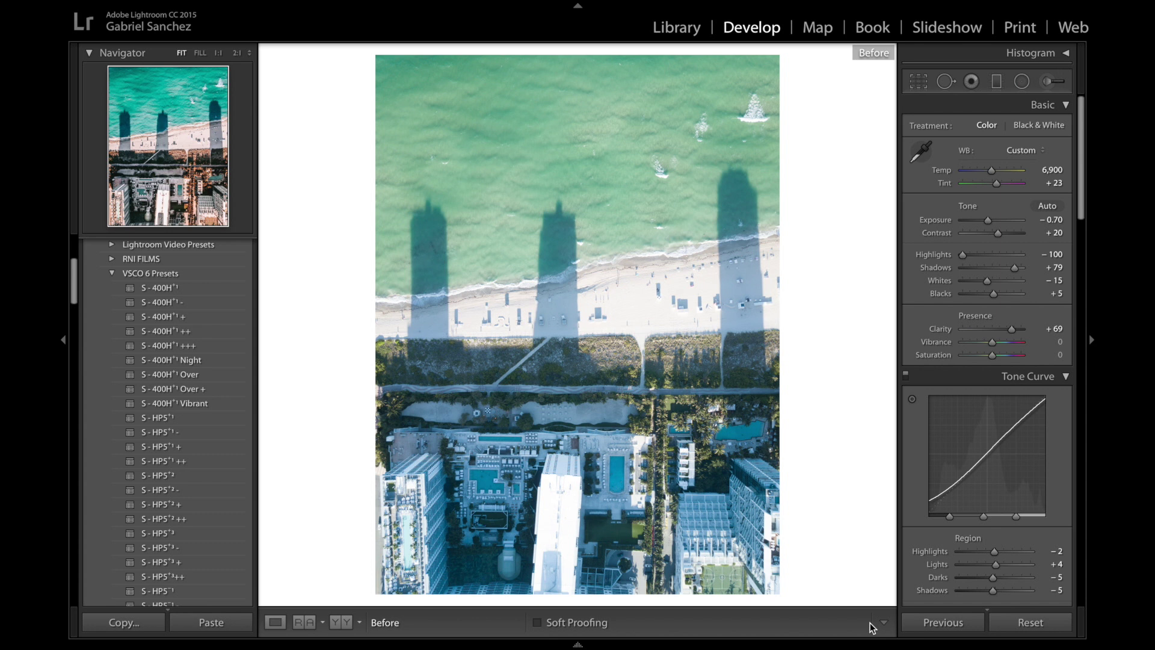
pyautogui.press('\\')
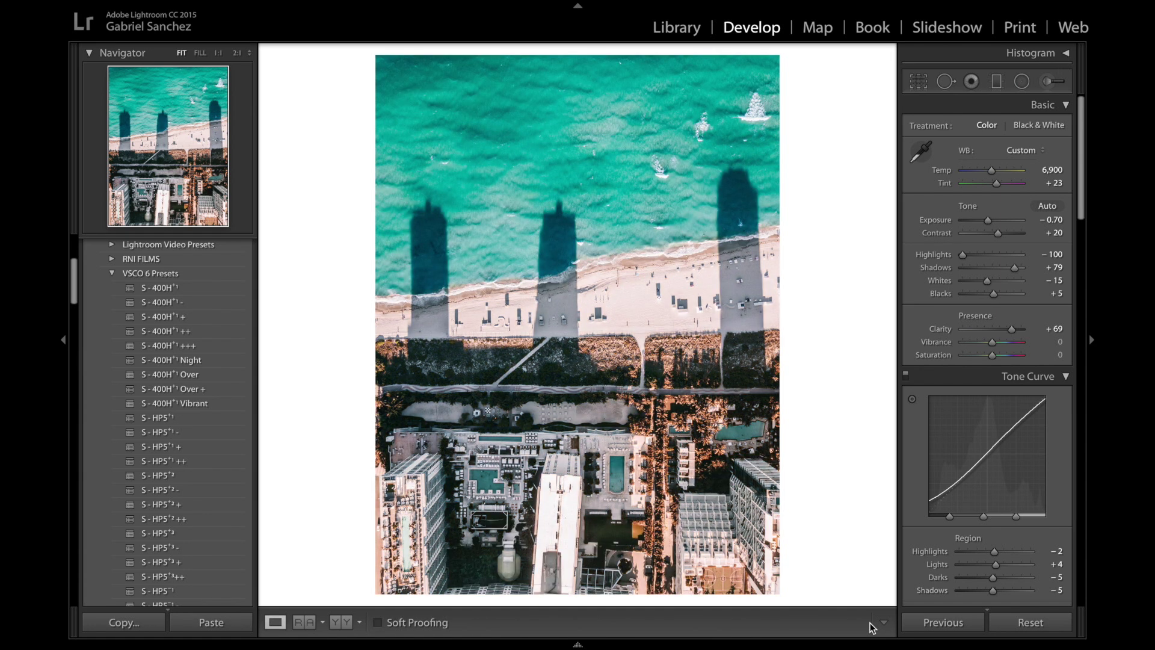
pyautogui.press('\\')
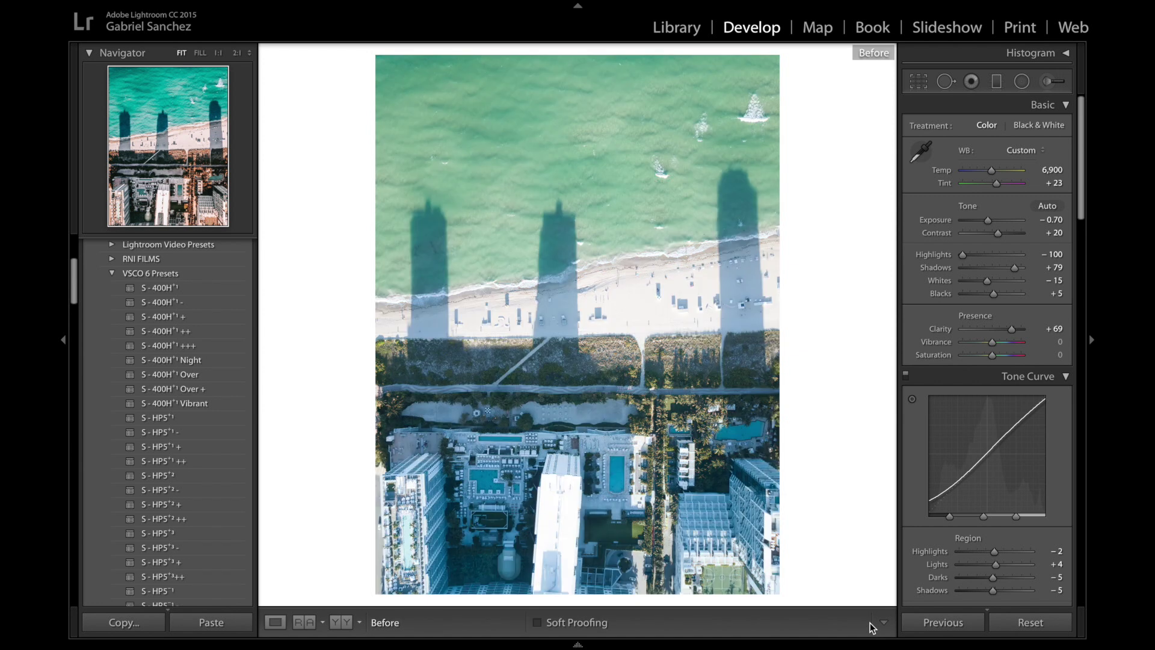
pyautogui.press('\\')
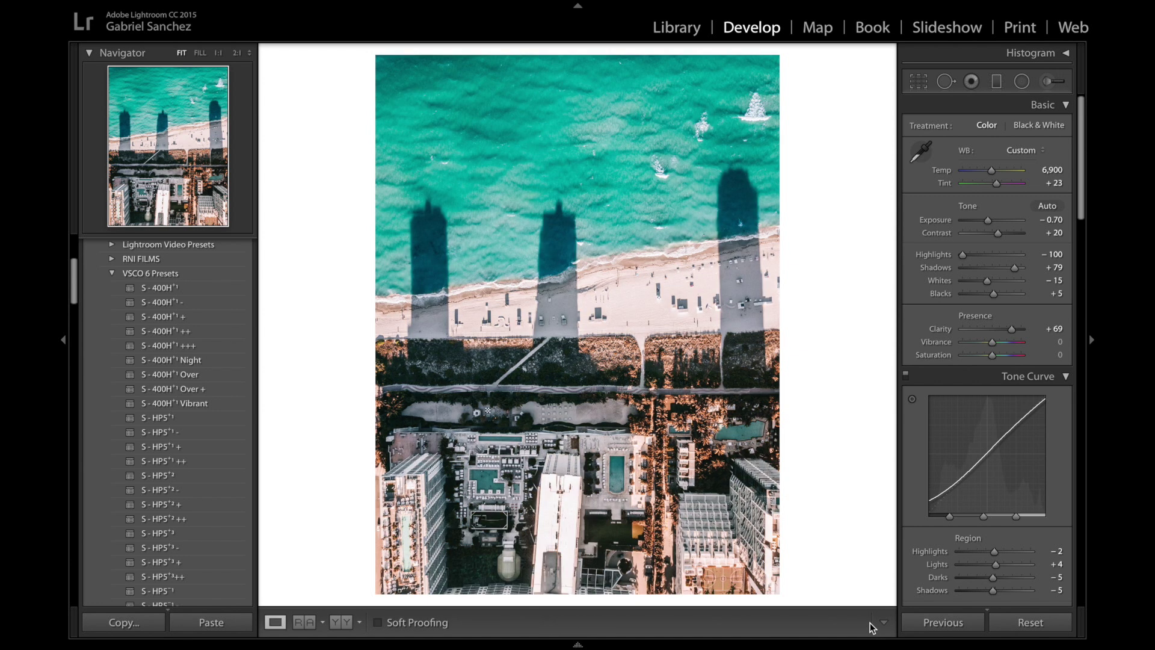